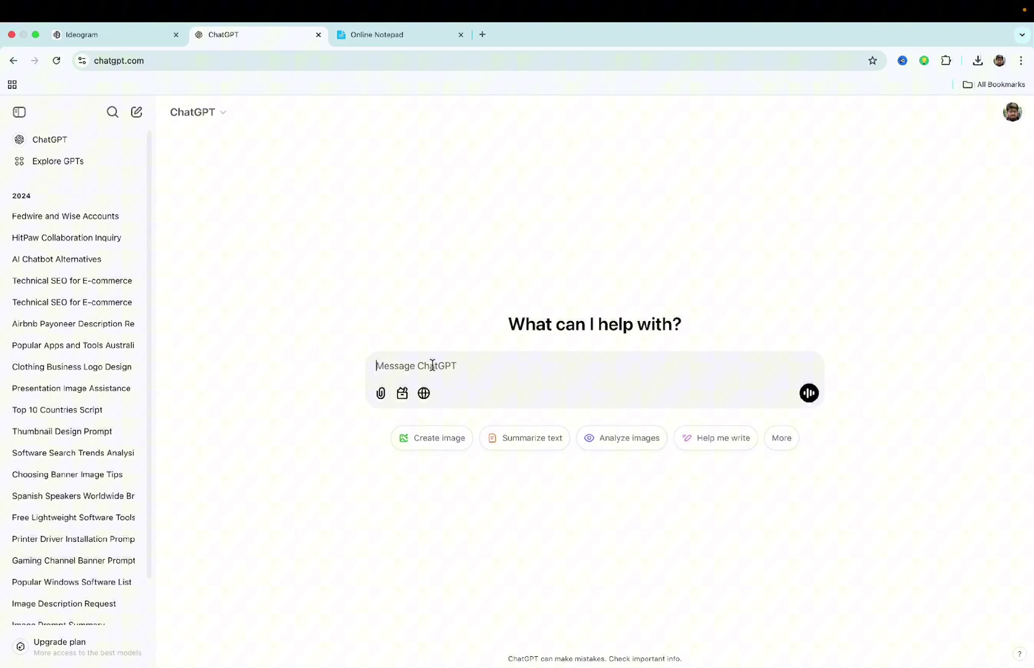
Paste the banner prompt template and replace [Your Niche] with 'my traveling agency'.
{"action": "type", "text": "Craft me 3 prompts i can use to create a banner for [Your Niche]. Its name is [Your Company/Agency Name]. Add my contact number:[your contact number],my email [your email], logo, my website link[your website link]."}
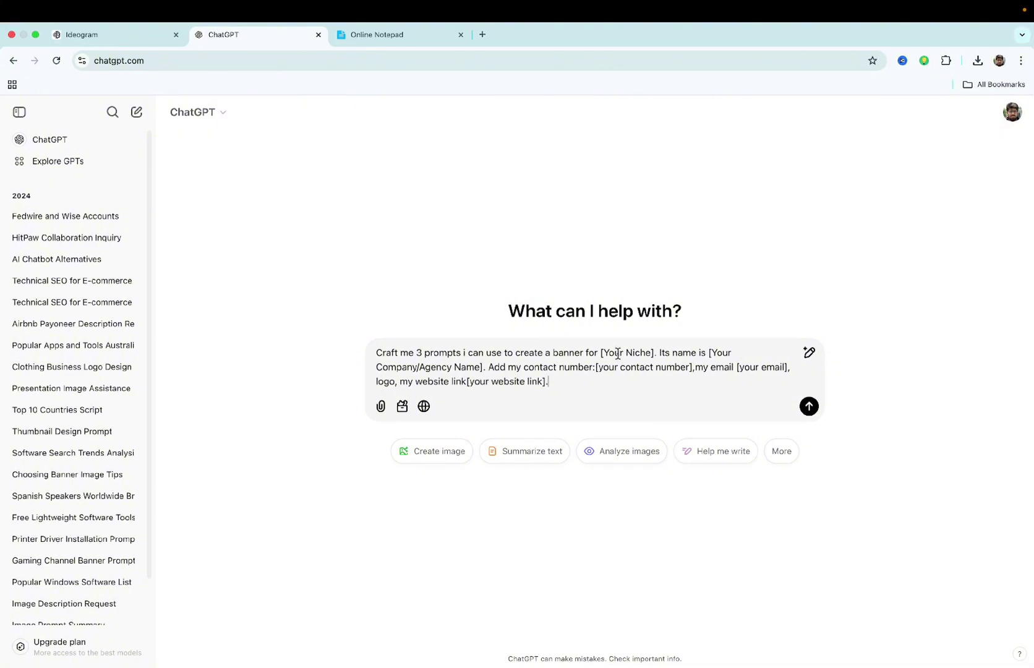
{"action": "left_click_drag", "start_coordinate": [651, 353], "coordinate": [602, 353]}
{"action": "key", "text": "BackSpace"}
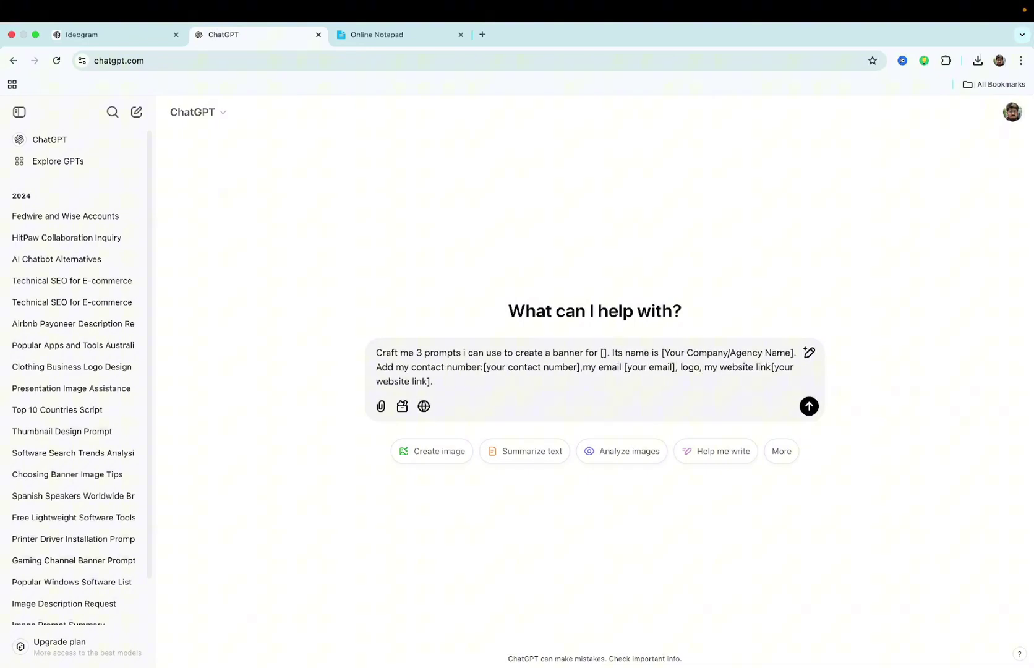
{"action": "type", "text": "my tra"}
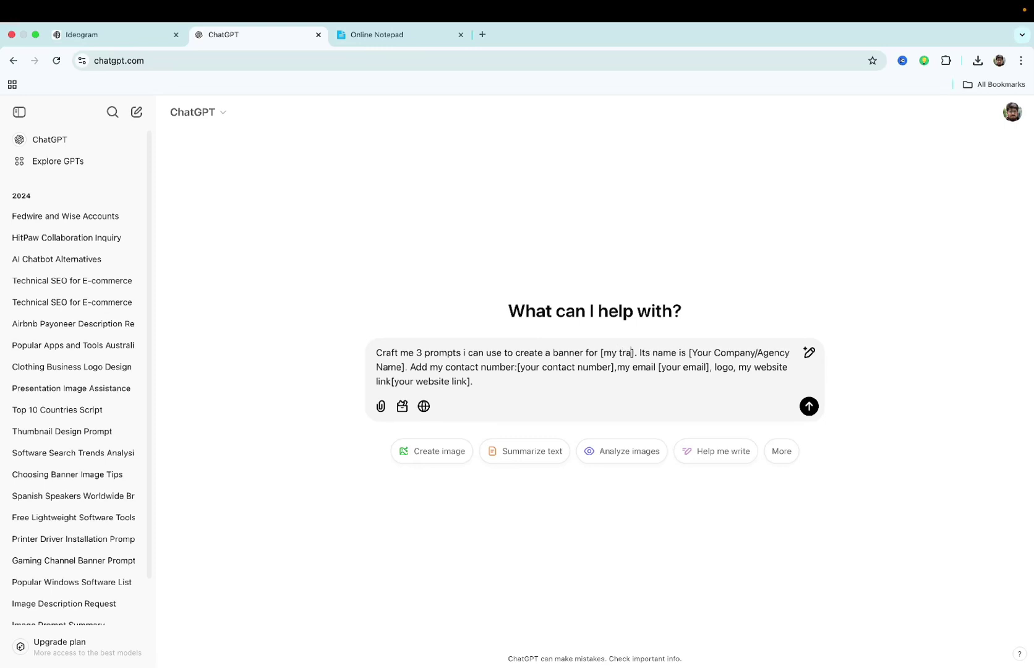
{"action": "type", "text": "veling"}
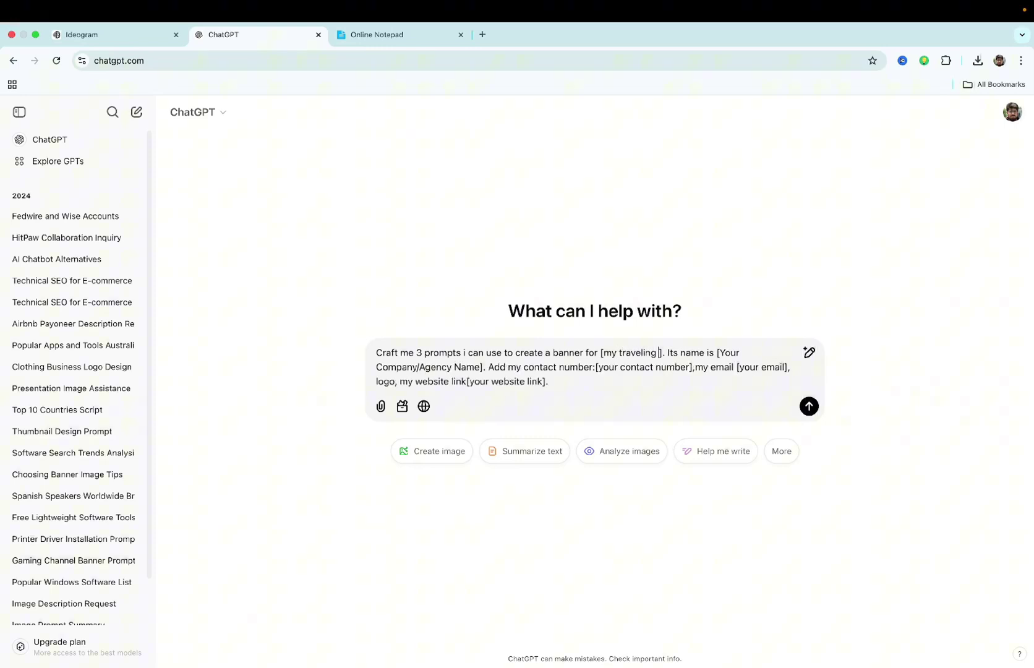
{"action": "type", "text": " agency"}
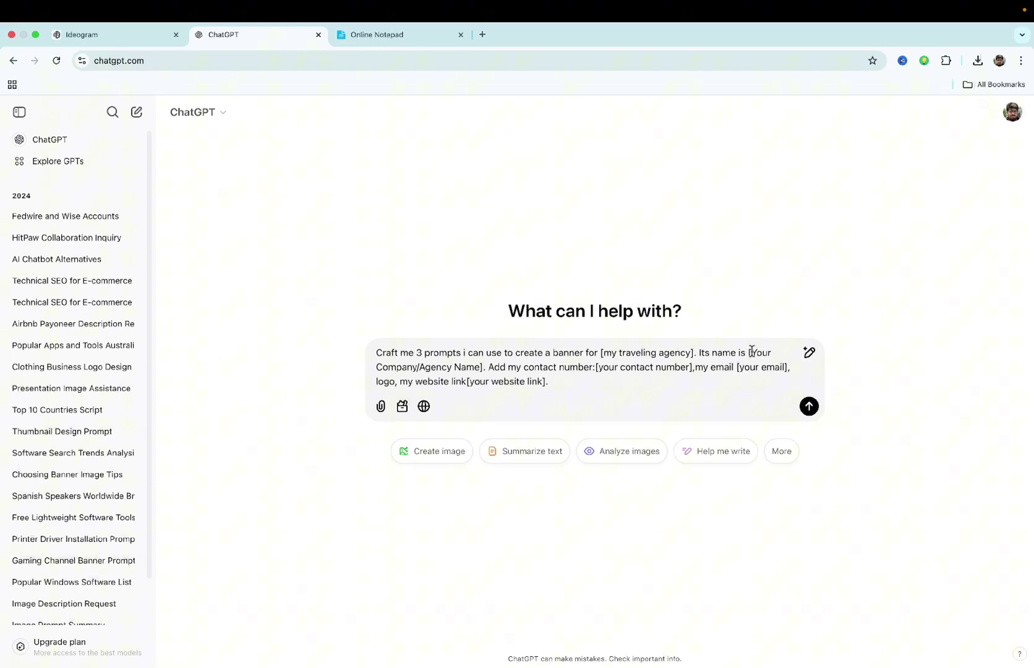
Clear the Company/Agency Name text inside its brackets.
{"action": "key", "text": "BackSpace"}
{"action": "type", "text": "Y"}
{"action": "key", "text": "BackSpace"}
{"action": "key", "text": "BackSpace"}
{"action": "key", "text": "BackSpace"}
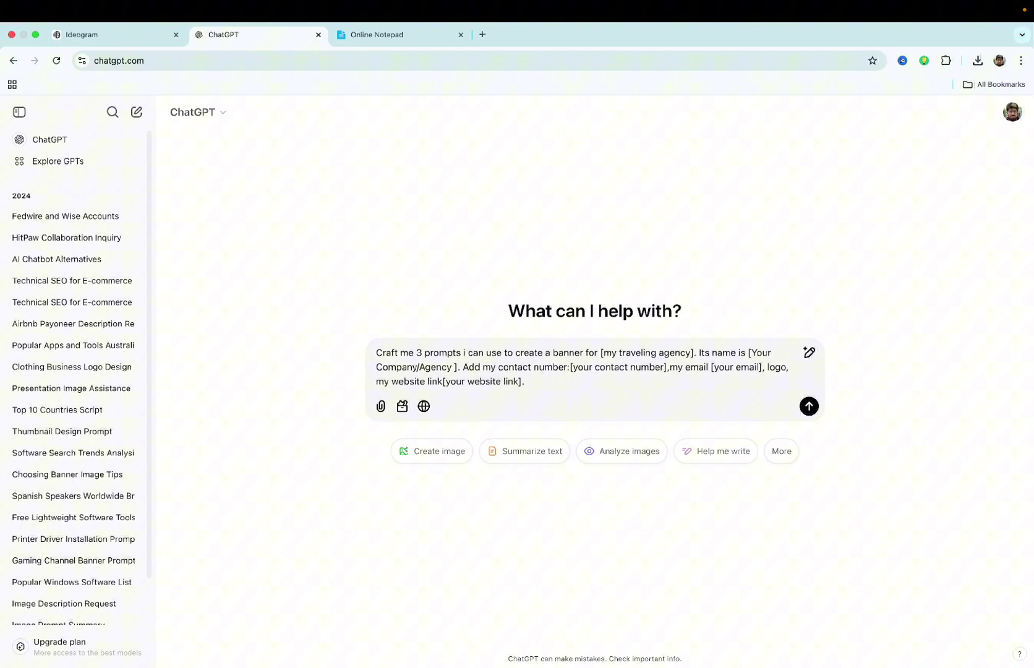
{"action": "key", "text": "BackSpace"}
{"action": "key", "text": "BackSpace"}
{"action": "key", "text": "BackSpace"}
{"action": "key", "text": "BackSpace"}
{"action": "key", "text": "BackSpace"}
{"action": "key", "text": "BackSpace"}
{"action": "key", "text": "BackSpace"}
{"action": "key", "text": "BackSpace"}
{"action": "key", "text": "BackSpace"}
{"action": "key", "text": "BackSpace"}
{"action": "key", "text": "BackSpace"}
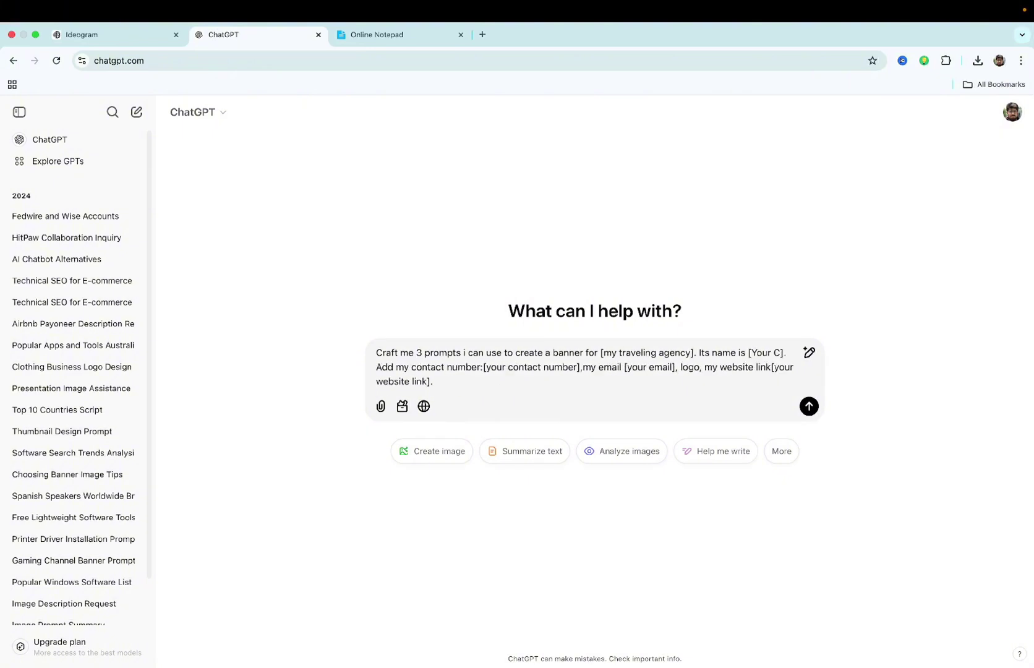
{"action": "key", "text": "BackSpace"}
{"action": "key", "text": "BackSpace"}
{"action": "key", "text": "BackSpace"}
{"action": "key", "text": "BackSpace"}
{"action": "key", "text": "BackSpace"}
{"action": "key", "text": "BackSpace"}
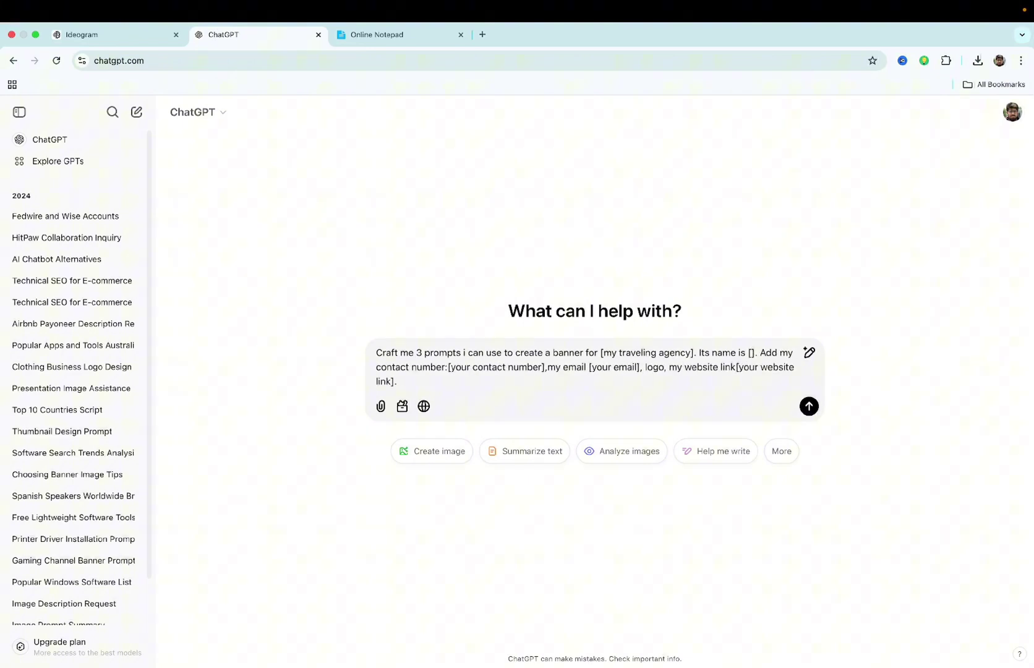
Paste the agency name Travel Blis into the name brackets.
{"action": "left_click", "coordinate": [377, 34]}
{"action": "left_click_drag", "start_coordinate": [217, 237], "coordinate": [161, 234]}
{"action": "key", "text": "super+c"}
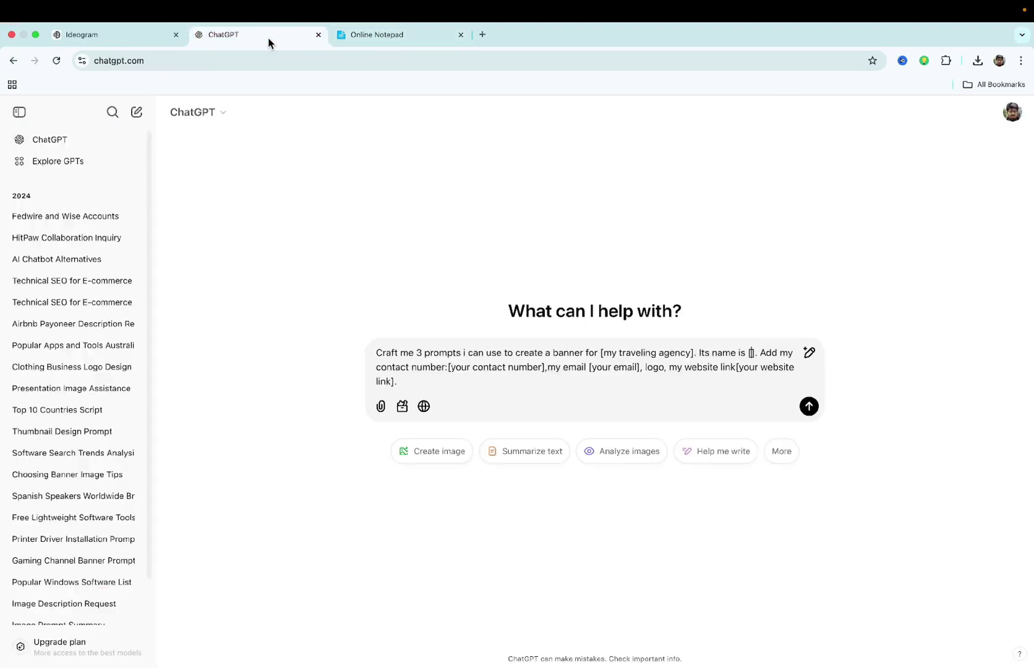
{"action": "left_click", "coordinate": [267, 37]}
{"action": "key", "text": "super+v"}
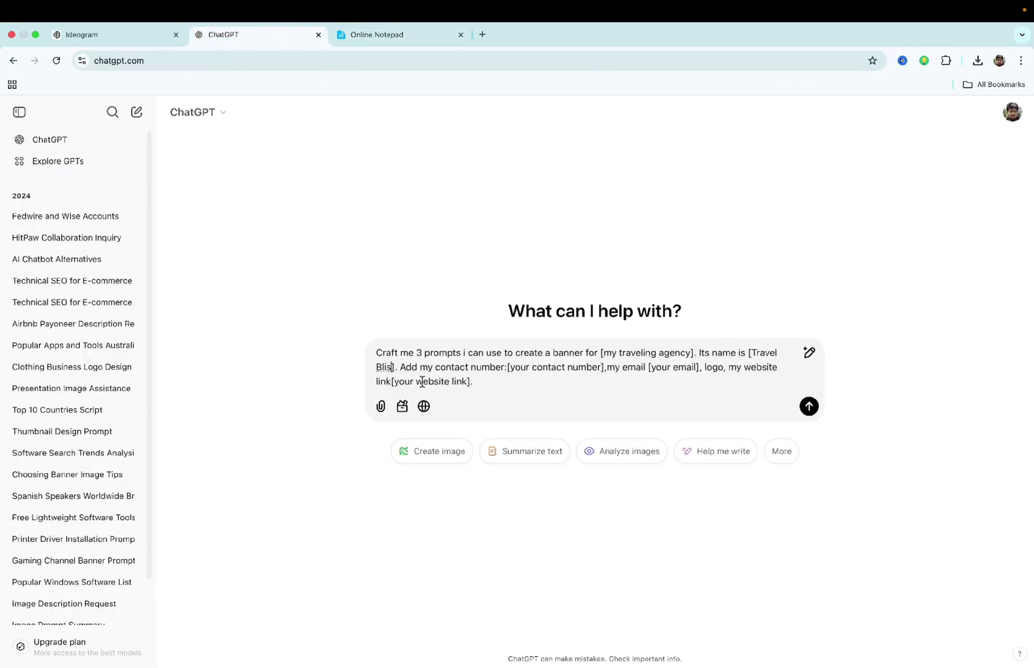
{"action": "left_click", "coordinate": [395, 42]}
{"action": "left_click_drag", "start_coordinate": [293, 261], "coordinate": [206, 260]}
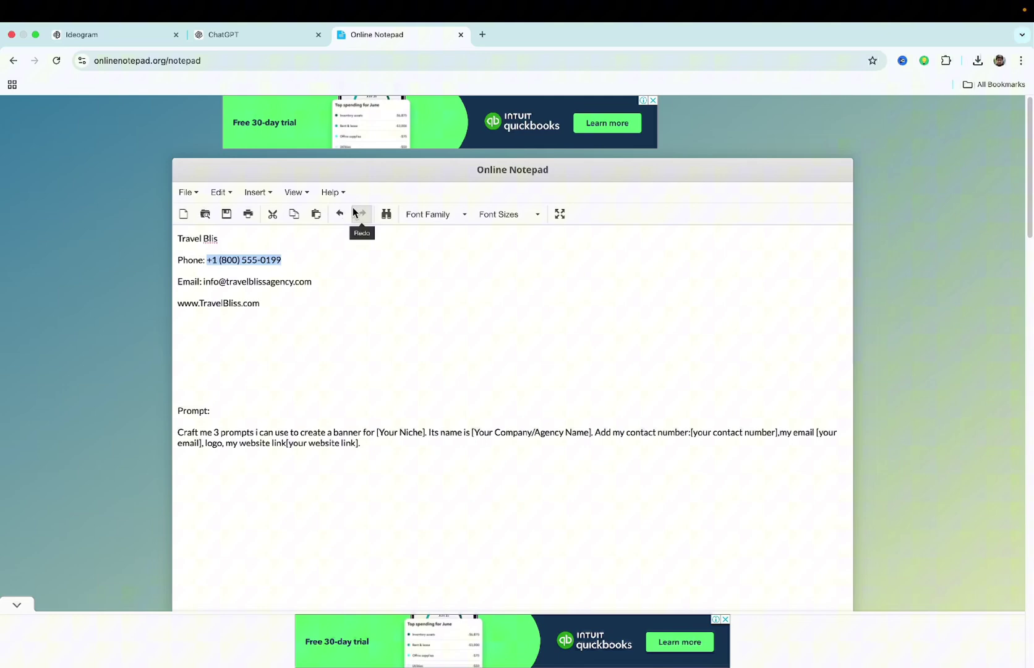
{"action": "left_click", "coordinate": [267, 36]}
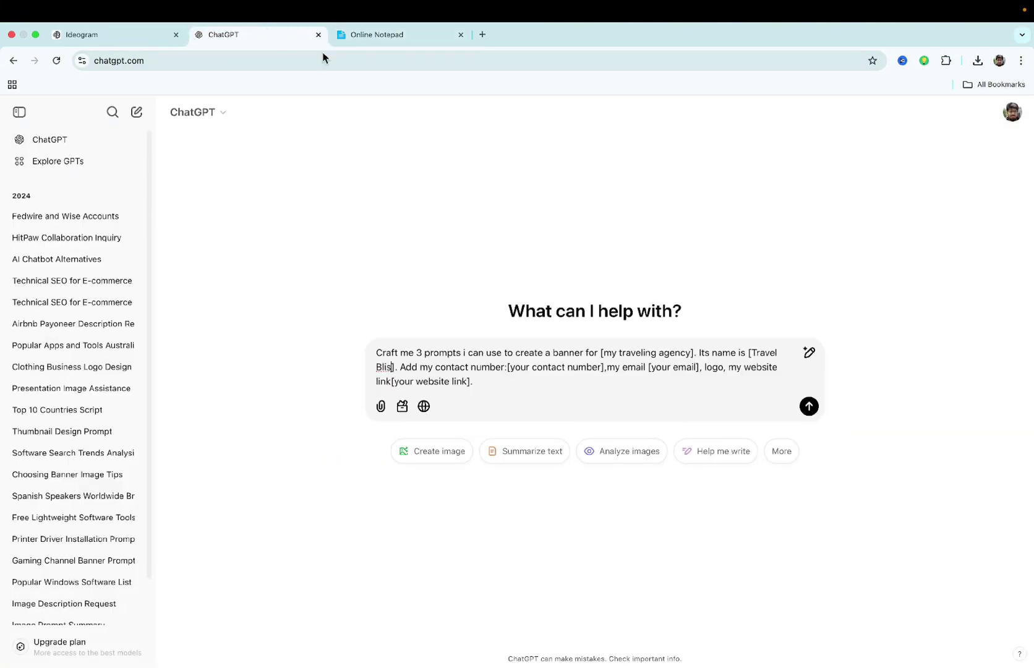
{"action": "left_click", "coordinate": [601, 370]}
{"action": "key", "text": "BackSpace"}
{"action": "key", "text": "BackSpace"}
{"action": "key", "text": "BackSpace"}
{"action": "key", "text": "BackSpace"}
{"action": "key", "text": "BackSpace"}
{"action": "key", "text": "BackSpace"}
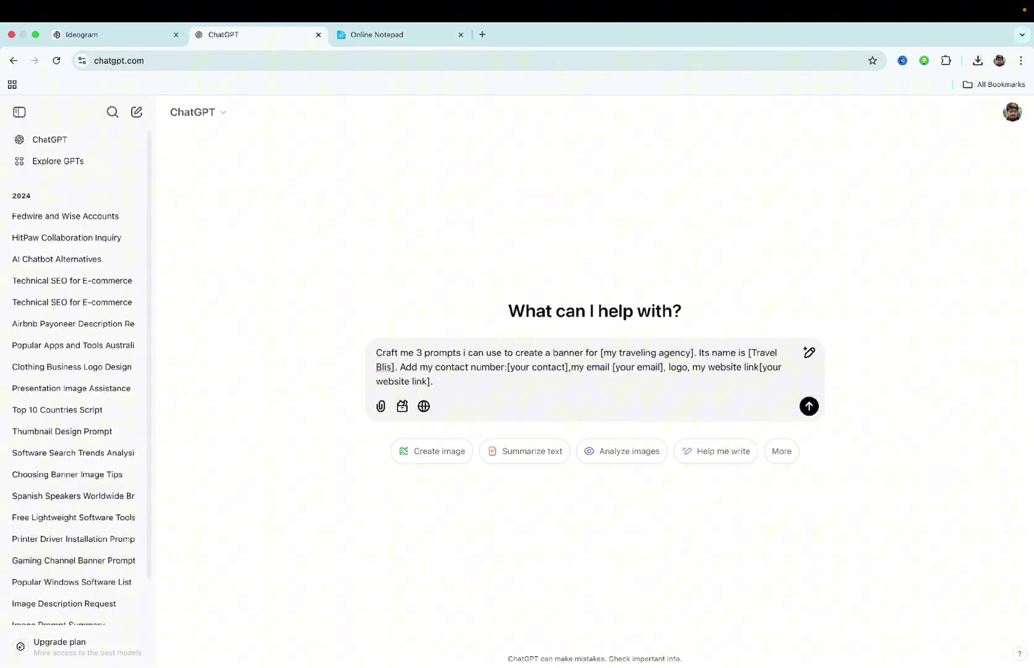
{"action": "key", "text": "BackSpace"}
{"action": "key", "text": "BackSpace"}
{"action": "key", "text": "BackSpace"}
{"action": "key", "text": "BackSpace"}
{"action": "key", "text": "BackSpace"}
{"action": "key", "text": "BackSpace"}
{"action": "key", "text": "BackSpace"}
{"action": "key", "text": "BackSpace"}
{"action": "key", "text": "BackSpace"}
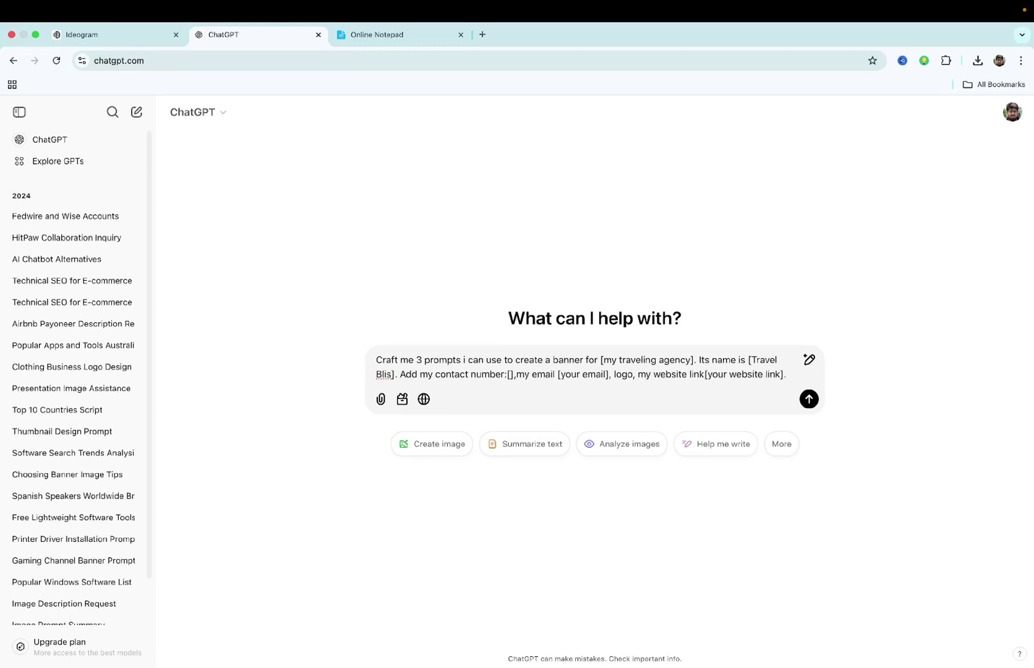
{"action": "type", "text": "+1 (800) 555-0199"}
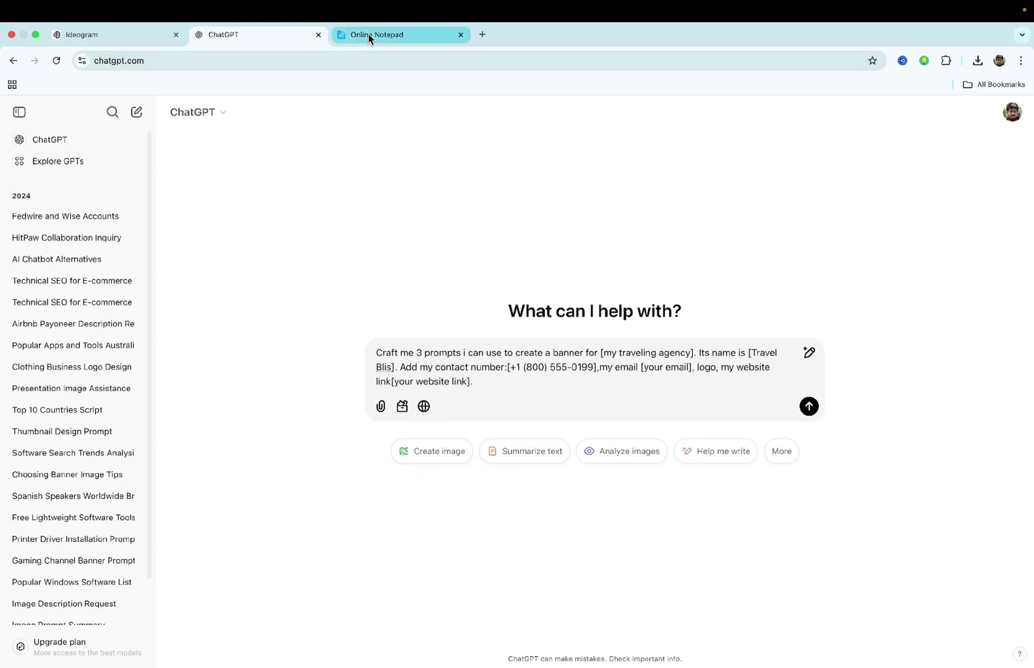
{"action": "left_click", "coordinate": [369, 35]}
{"action": "left_click_drag", "start_coordinate": [321, 282], "coordinate": [203, 281]}
{"action": "key", "text": "super+c"}
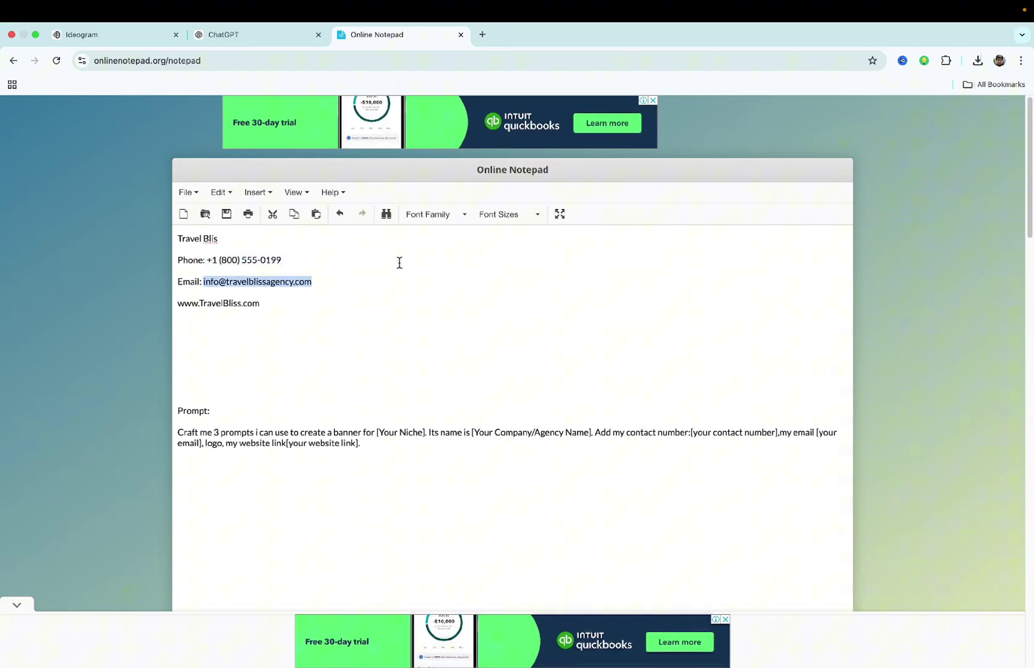
{"action": "left_click", "coordinate": [255, 35]}
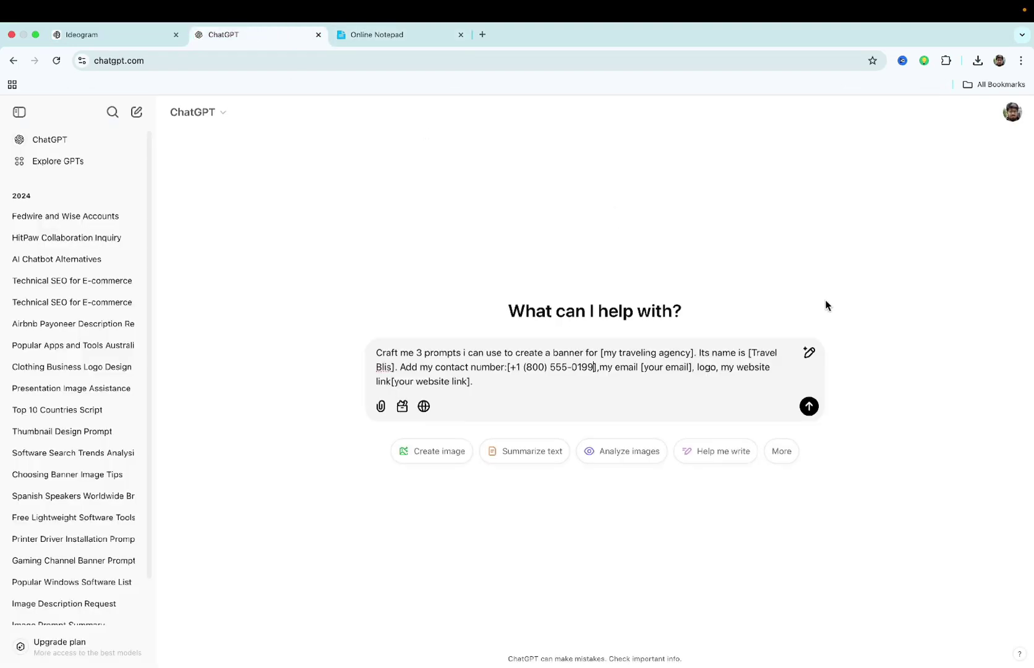
{"action": "left_click", "coordinate": [687, 367]}
{"action": "key", "text": "BackSpace"}
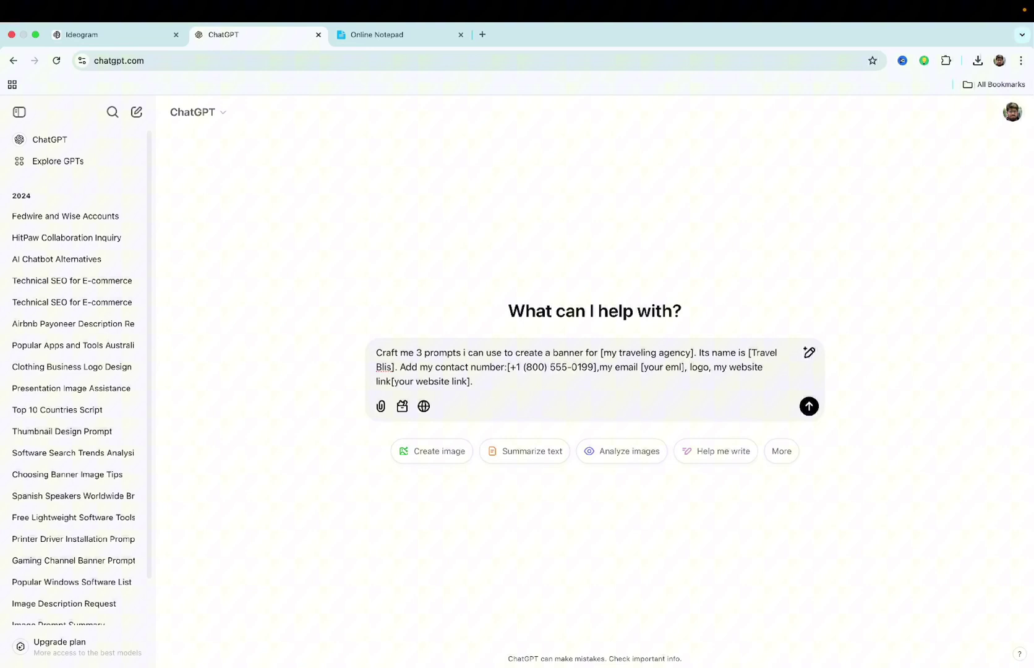
{"action": "key", "text": "BackSpace"}
{"action": "key", "text": "BackSpace"}
{"action": "key", "text": "BackSpace"}
{"action": "key", "text": "BackSpace"}
{"action": "key", "text": "BackSpace"}
{"action": "key", "text": "BackSpace"}
{"action": "key", "text": "BackSpace"}
{"action": "key", "text": "BackSpace"}
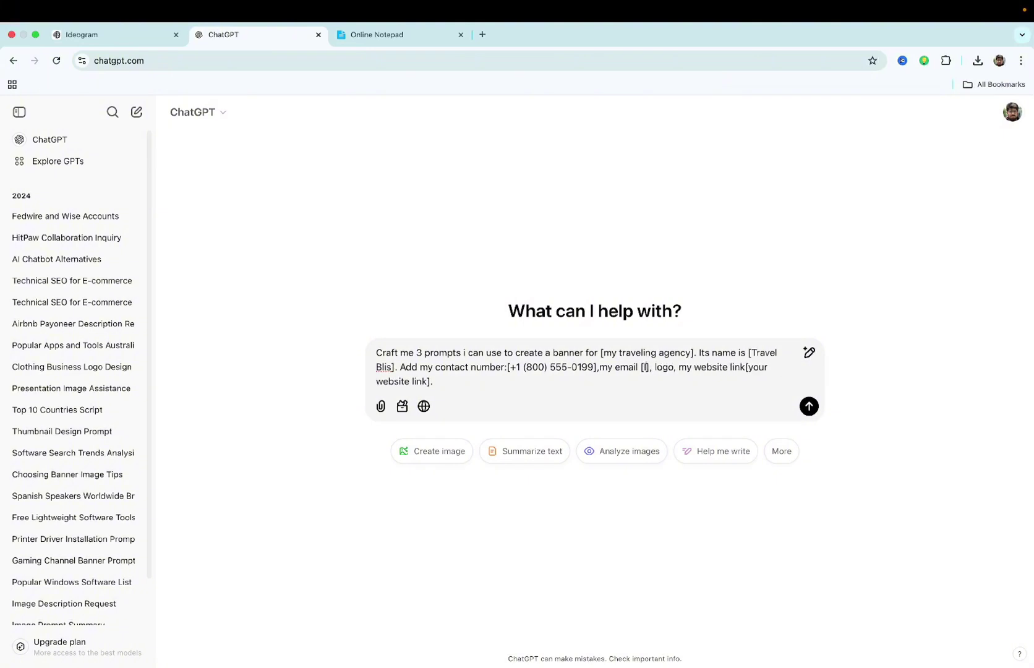
{"action": "key", "text": "super+v"}
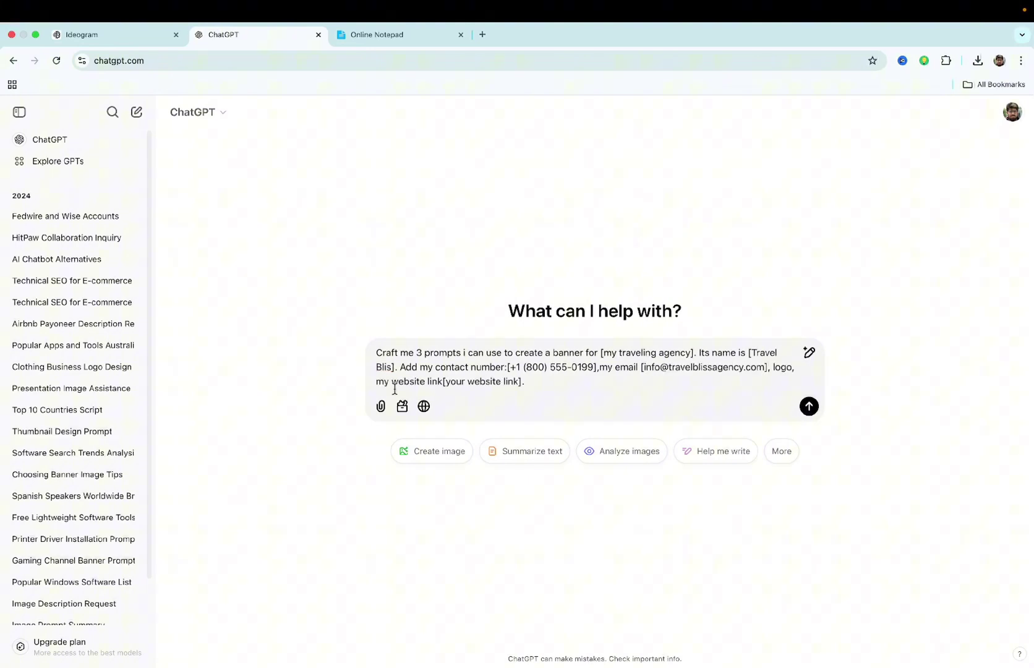
{"action": "left_click", "coordinate": [356, 35]}
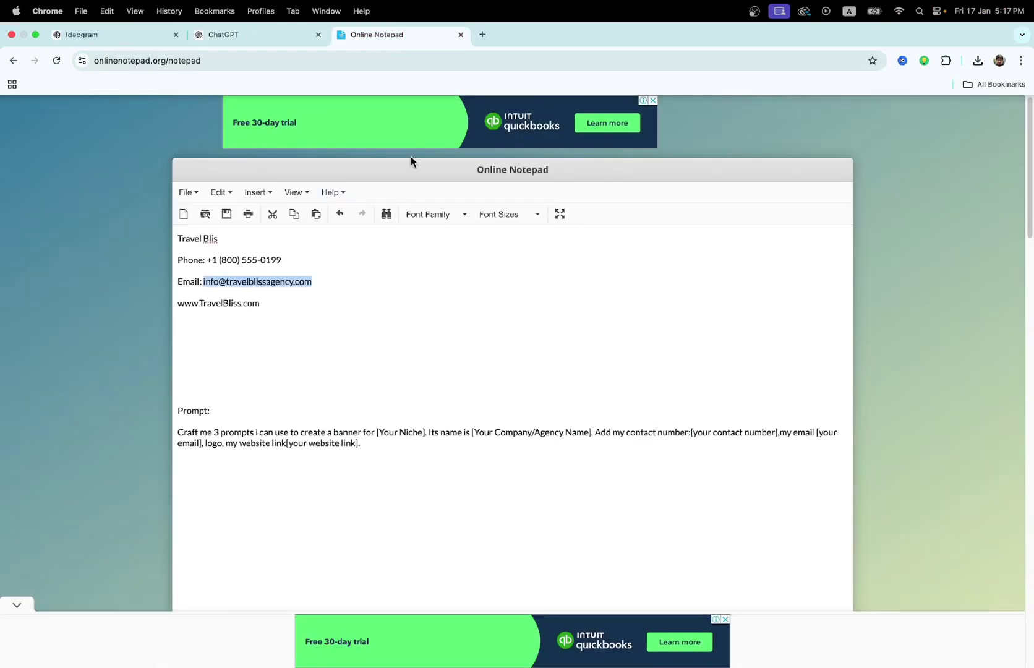
{"action": "left_click_drag", "start_coordinate": [277, 313], "coordinate": [165, 304]}
{"action": "key", "text": "super+c"}
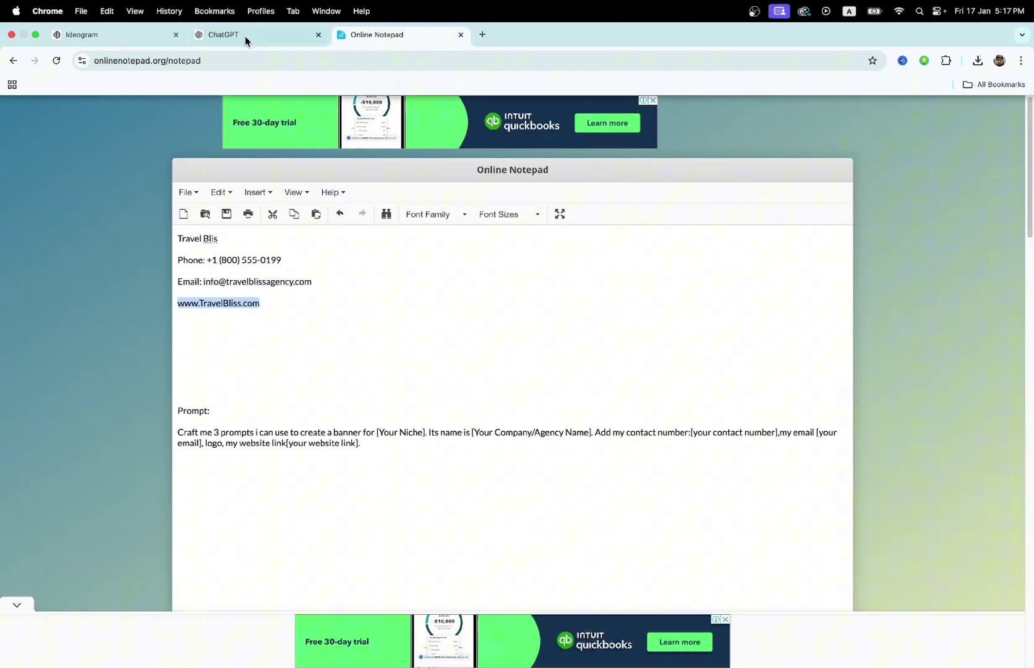
{"action": "left_click", "coordinate": [245, 36]}
{"action": "left_click", "coordinate": [514, 381]}
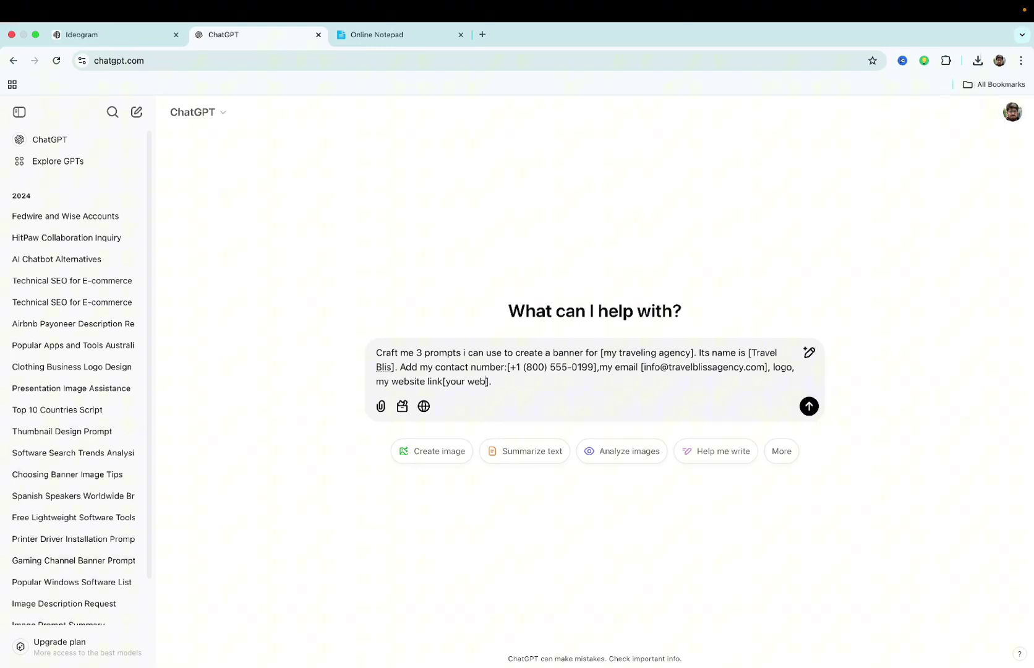
{"action": "key", "text": "super+v"}
Send the filled request, then copy Prompt 1's beach background and banner text lines.
{"action": "left_click", "coordinate": [809, 405]}
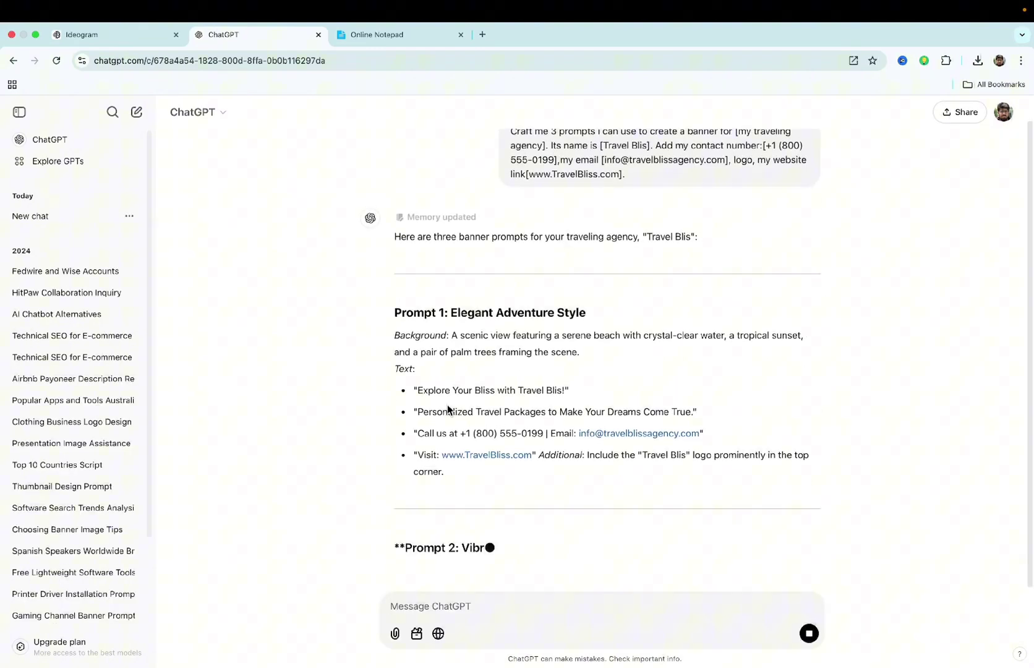
{"action": "scroll", "coordinate": [447, 408], "scroll_direction": "down", "scroll_amount": 1}
{"action": "scroll", "coordinate": [419, 210], "scroll_direction": "down", "scroll_amount": 3}
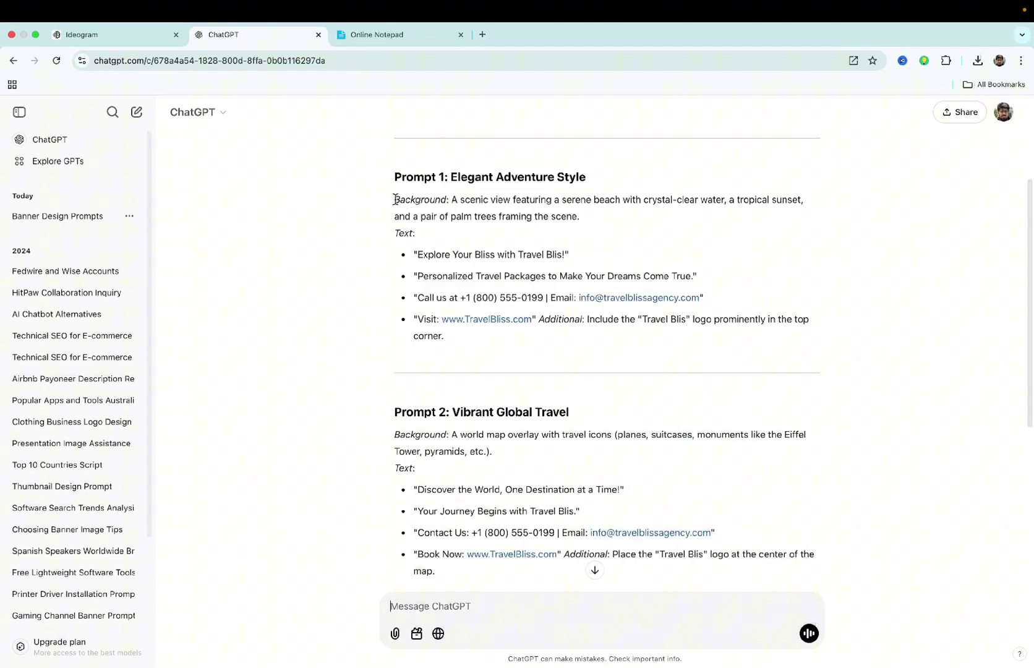
{"action": "left_click_drag", "start_coordinate": [393, 199], "coordinate": [557, 339]}
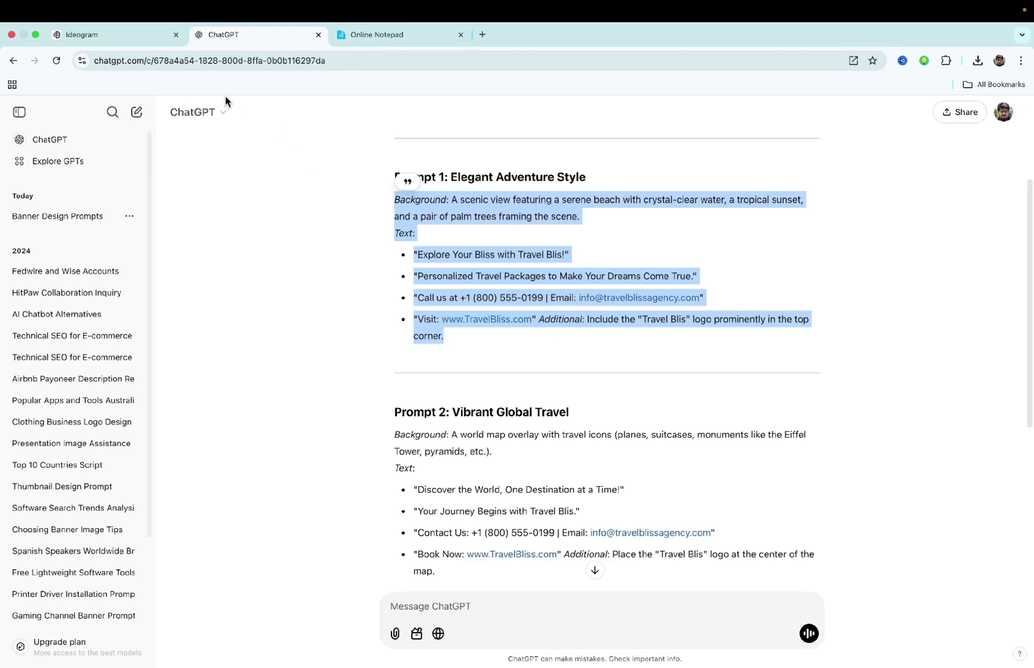
Swap Ideogram's old adventure prompt for the copied Travel Blis beach prompt and generate.
{"action": "left_click", "coordinate": [114, 33]}
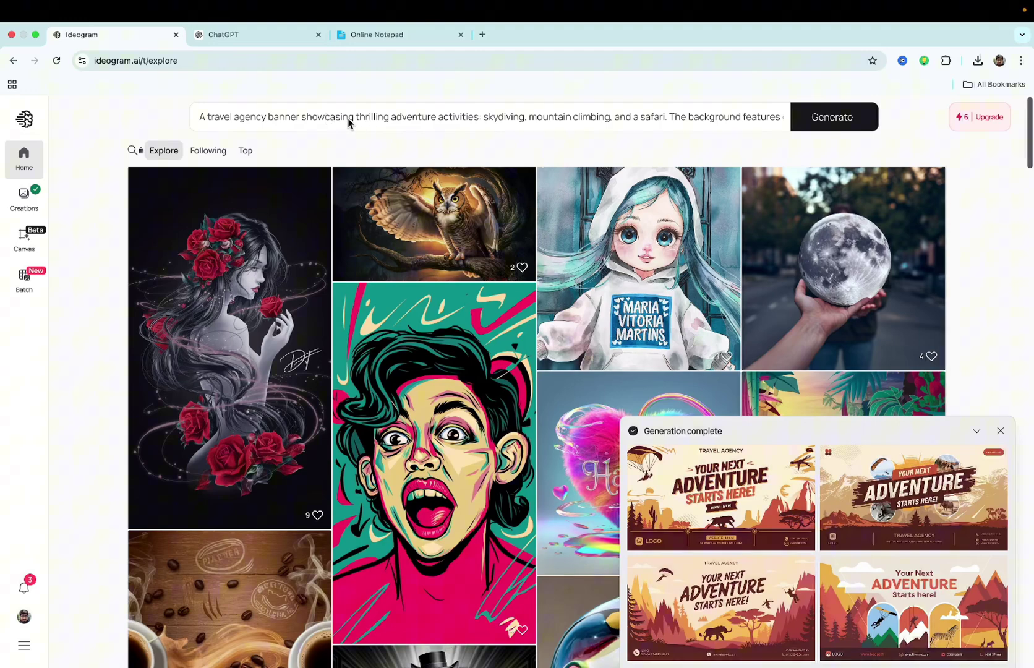
{"action": "left_click", "coordinate": [349, 123]}
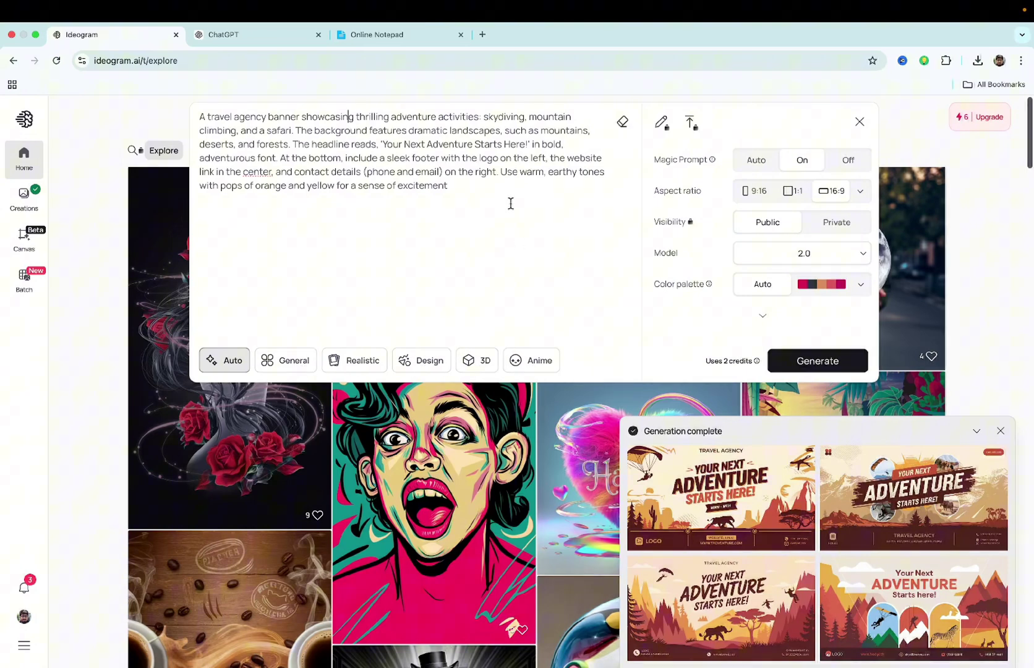
{"action": "key", "text": "ctrl+a"}
{"action": "key", "text": "BackSpace"}
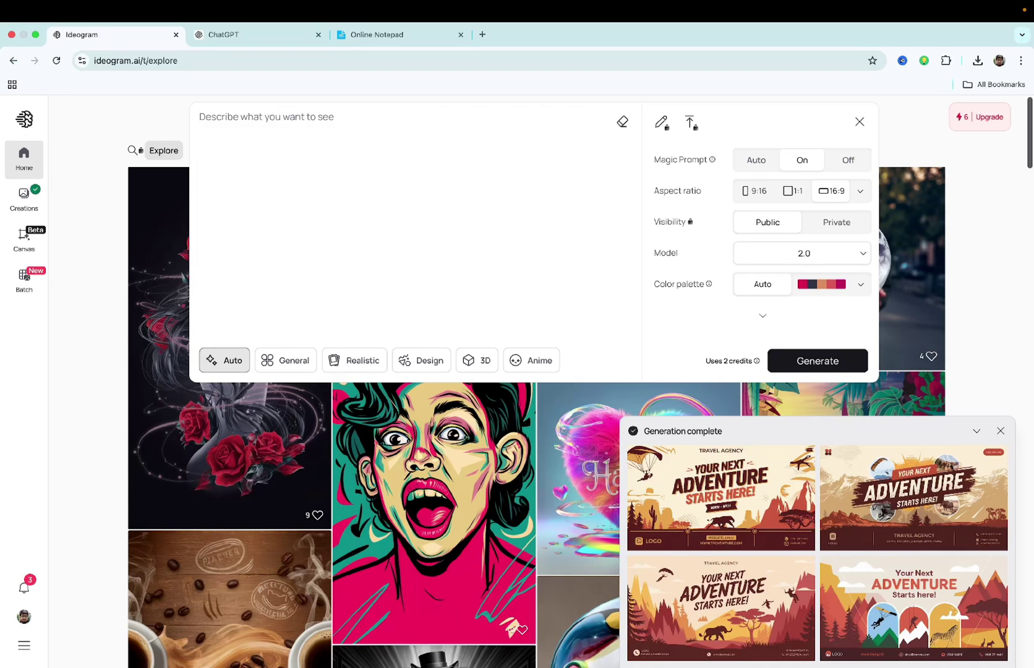
{"action": "key", "text": "ctrl+v"}
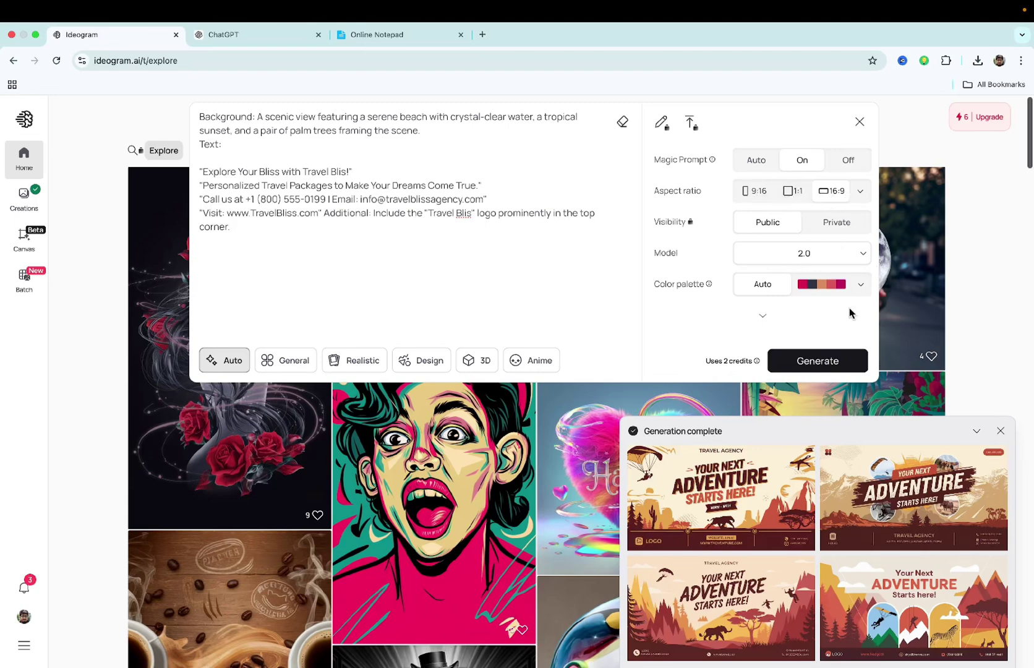
{"action": "left_click", "coordinate": [830, 368]}
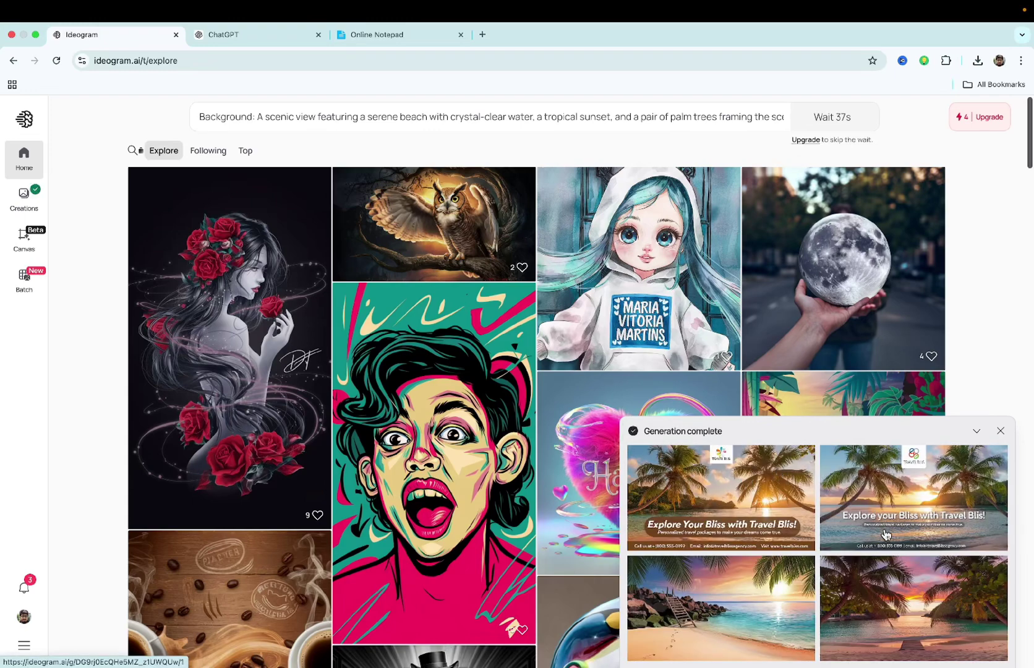
Download the first beach banner variant as a JPEG and reveal it in Downloads.
{"action": "left_click", "coordinate": [759, 487]}
{"action": "key", "text": "Right"}
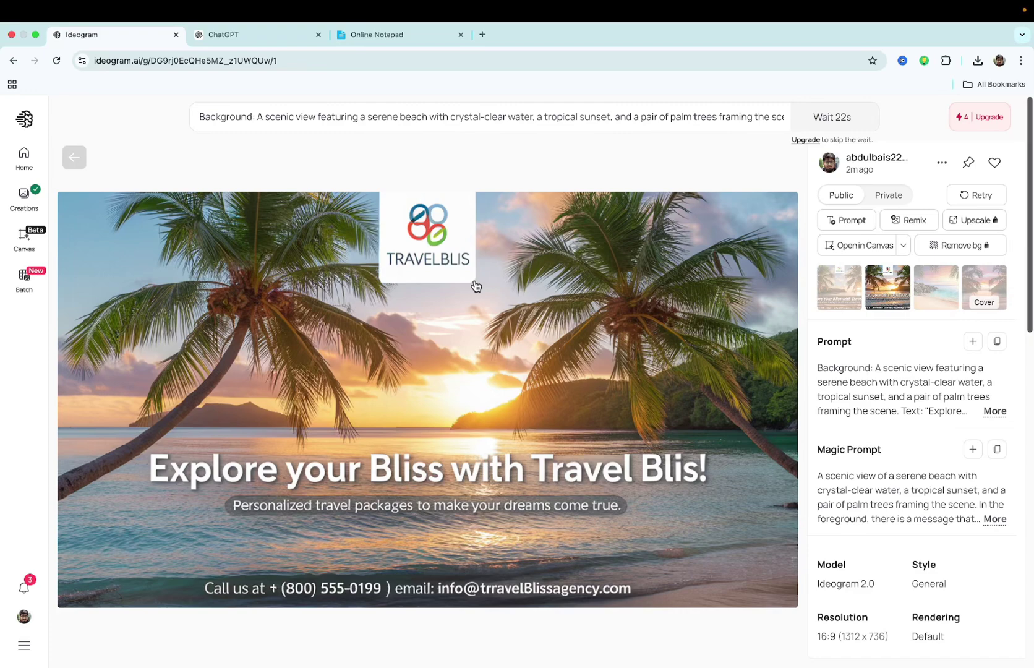
{"action": "left_click", "coordinate": [298, 34]}
{"action": "scroll", "coordinate": [487, 396], "scroll_direction": "down", "scroll_amount": 3}
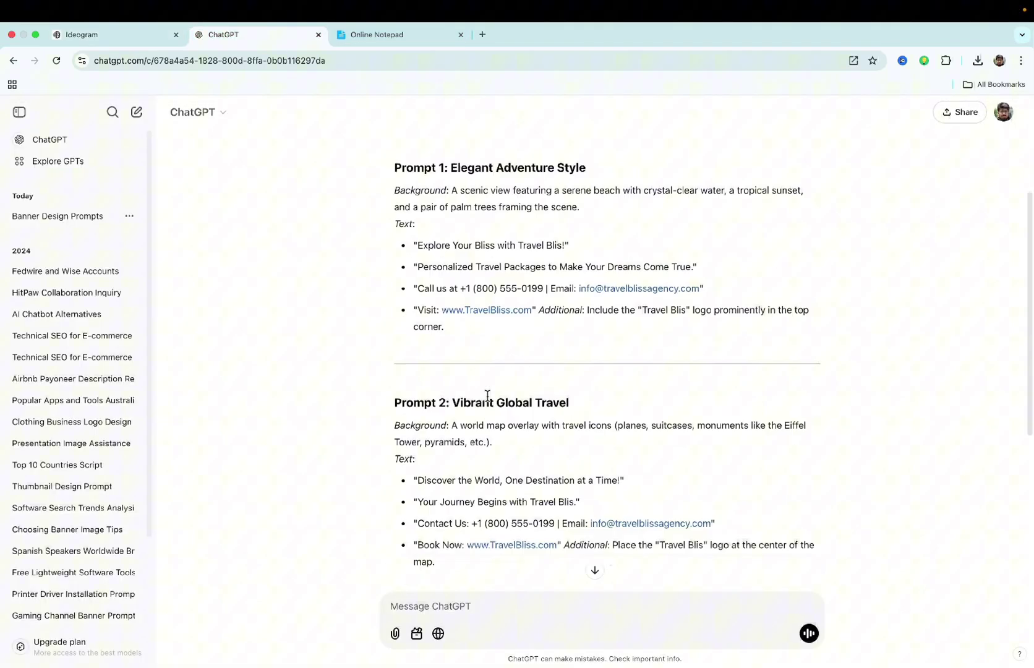
{"action": "scroll", "coordinate": [487, 397], "scroll_direction": "down", "scroll_amount": 2}
{"action": "key", "text": "ctrl+shift+Tab"}
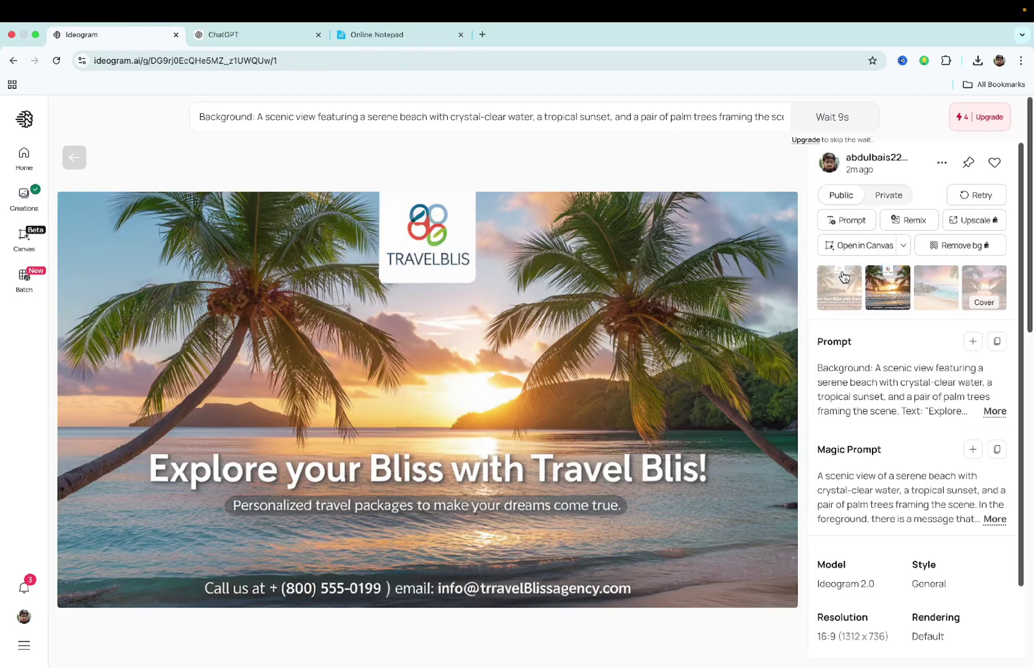
{"action": "left_click", "coordinate": [843, 276]}
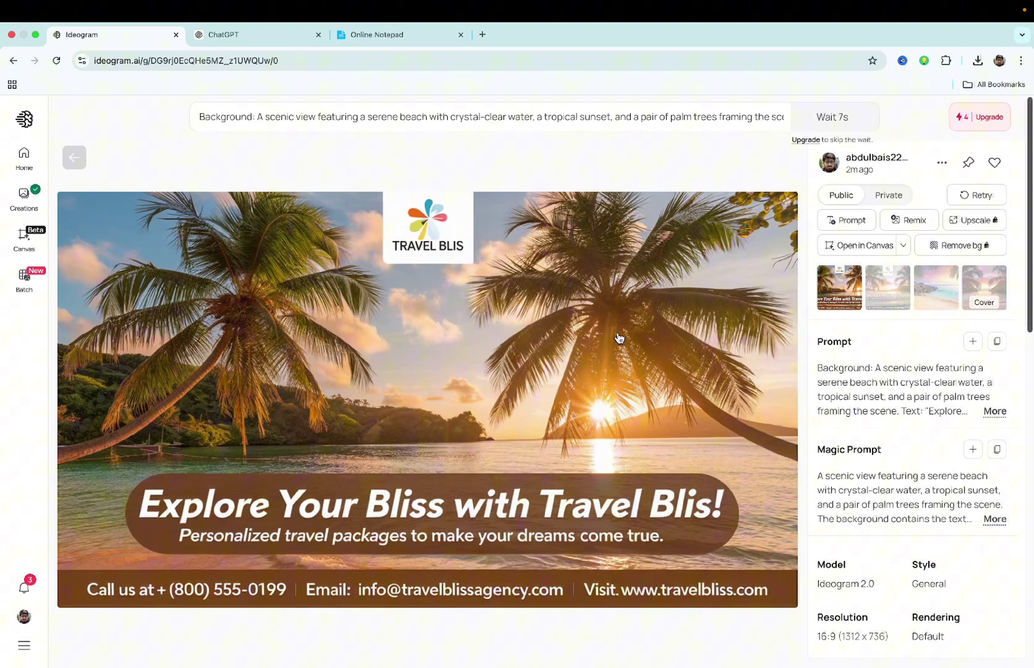
{"action": "left_click", "coordinate": [941, 165]}
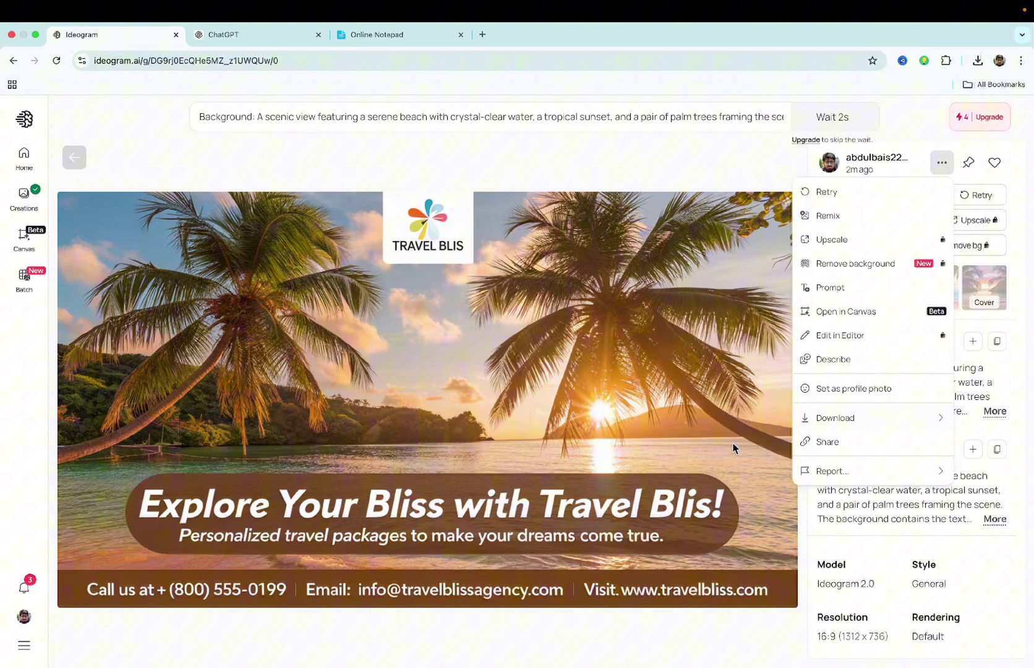
{"action": "mouse_move", "coordinate": [835, 417]}
{"action": "left_click", "coordinate": [707, 445]}
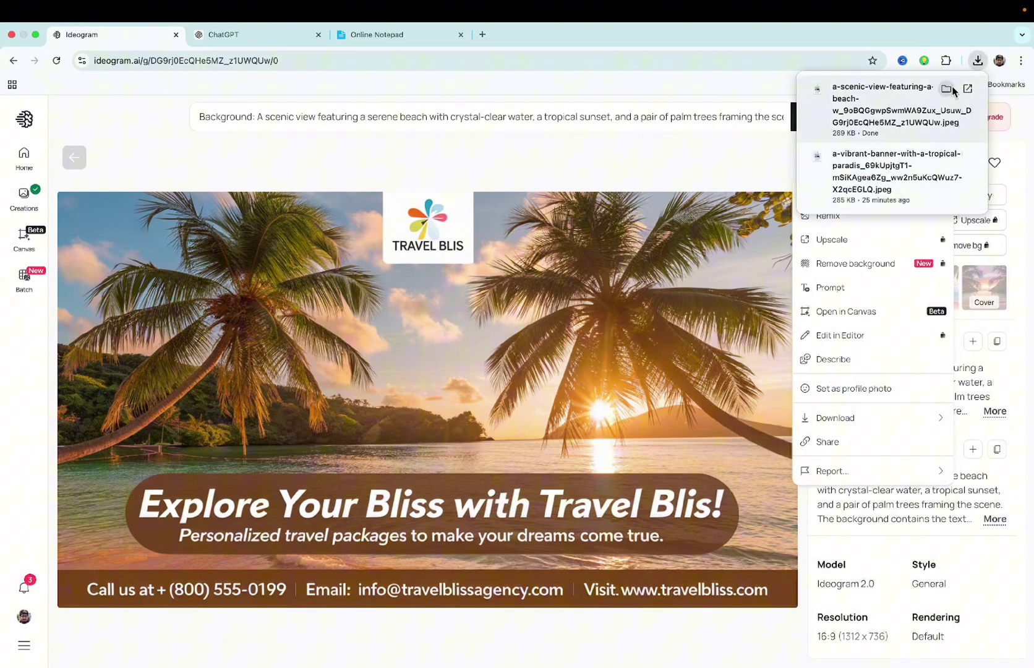
{"action": "left_click", "coordinate": [948, 87]}
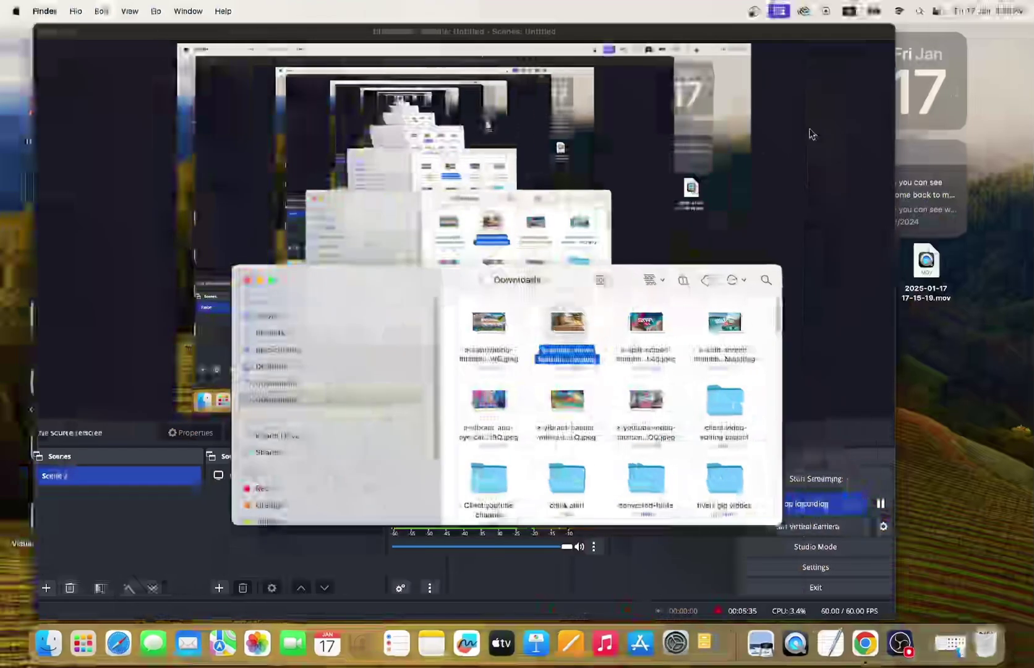
Open the scenic-view JPEG in Preview, review it, and close it.
{"action": "double_click", "coordinate": [569, 326]}
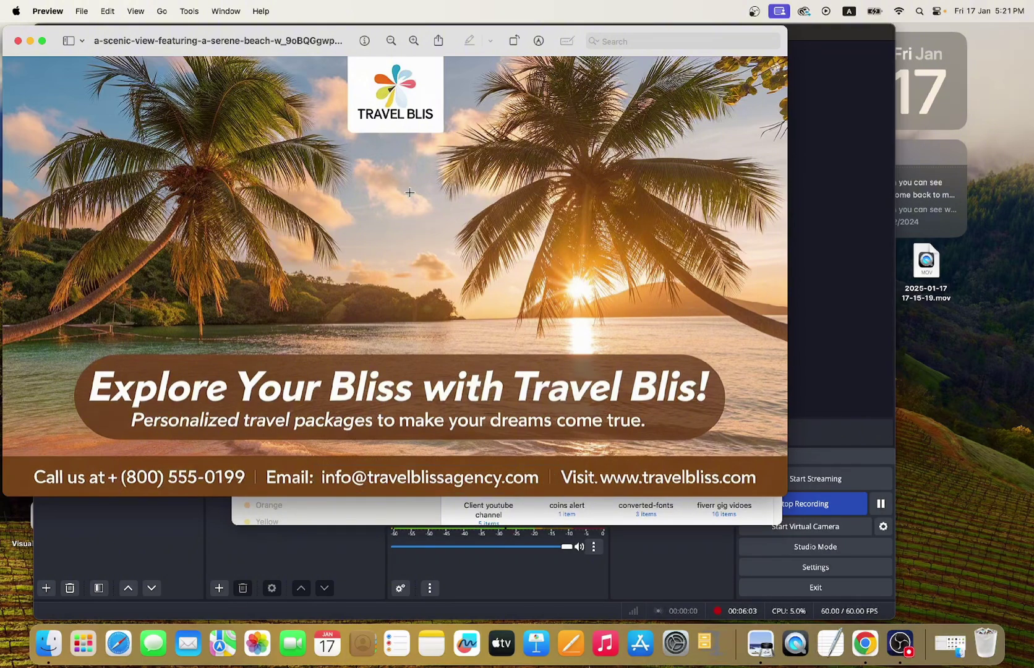
{"action": "left_click", "coordinate": [17, 41]}
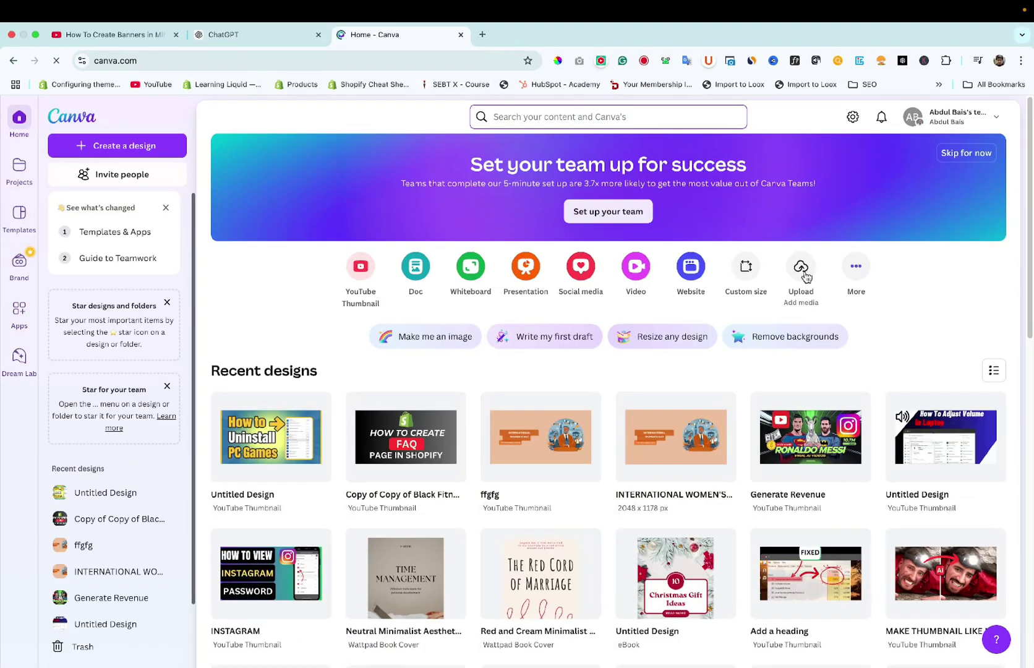
Upload the scenic-view JPEG and place it in a new 1312 × 736 px custom design.
{"action": "left_click", "coordinate": [804, 273]}
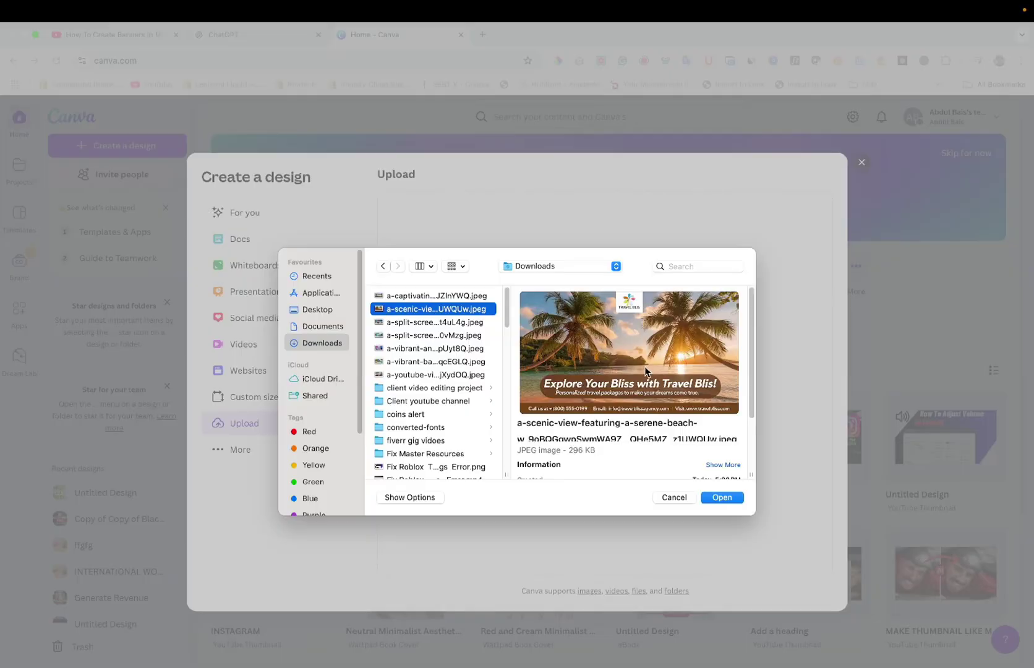
{"action": "left_click", "coordinate": [721, 498]}
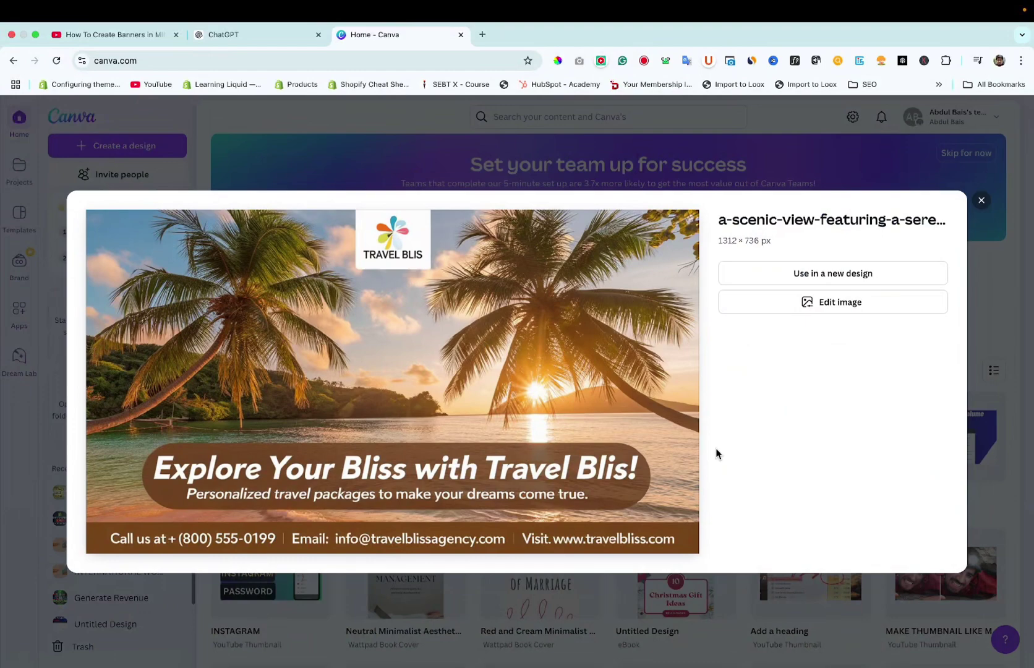
{"action": "left_click", "coordinate": [821, 273]}
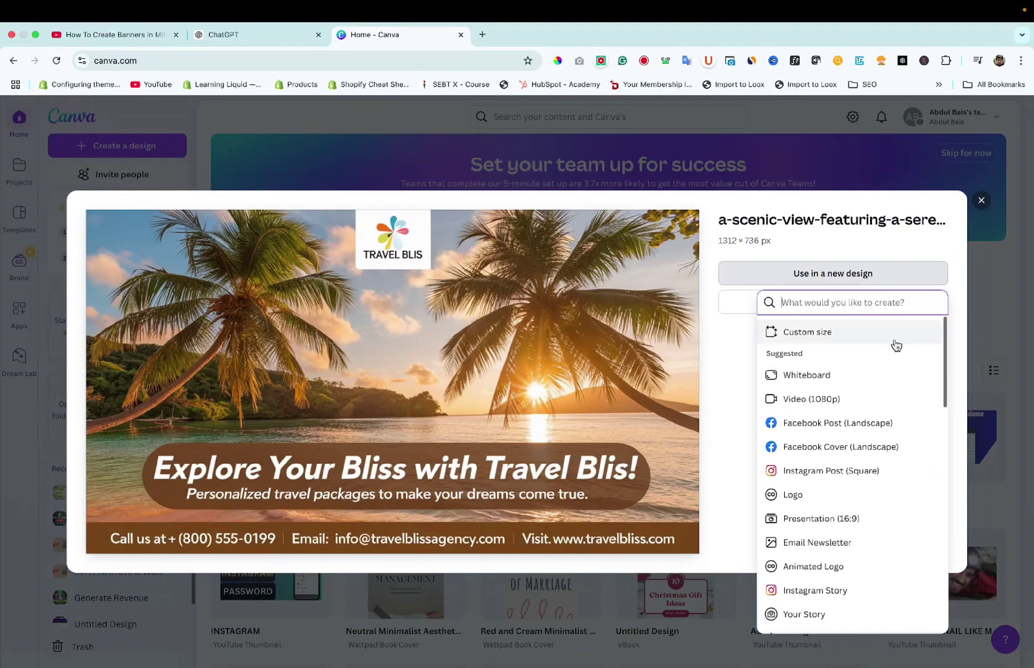
{"action": "left_click", "coordinate": [864, 337]}
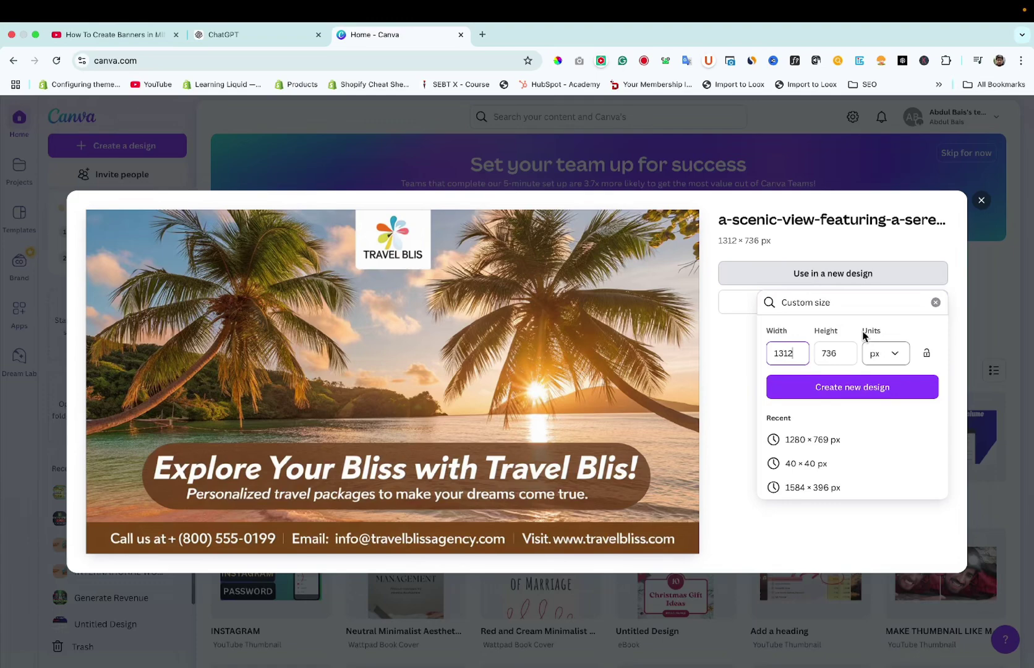
{"action": "left_click", "coordinate": [838, 389]}
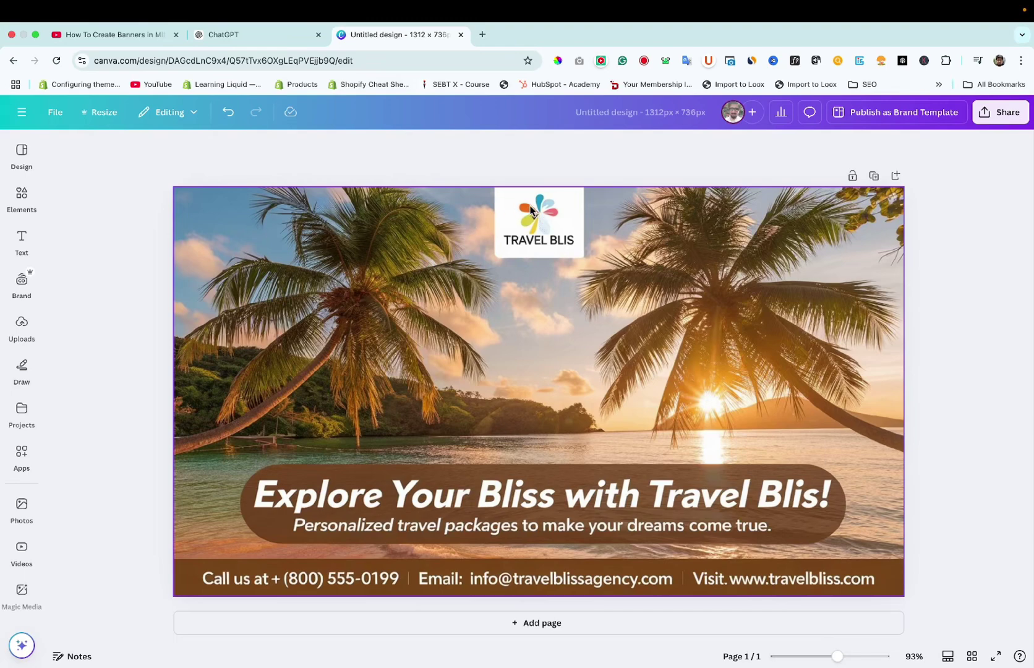
Use Grab Text in Click mode to extract the banner's bottom contact line.
{"action": "left_click", "coordinate": [382, 253]}
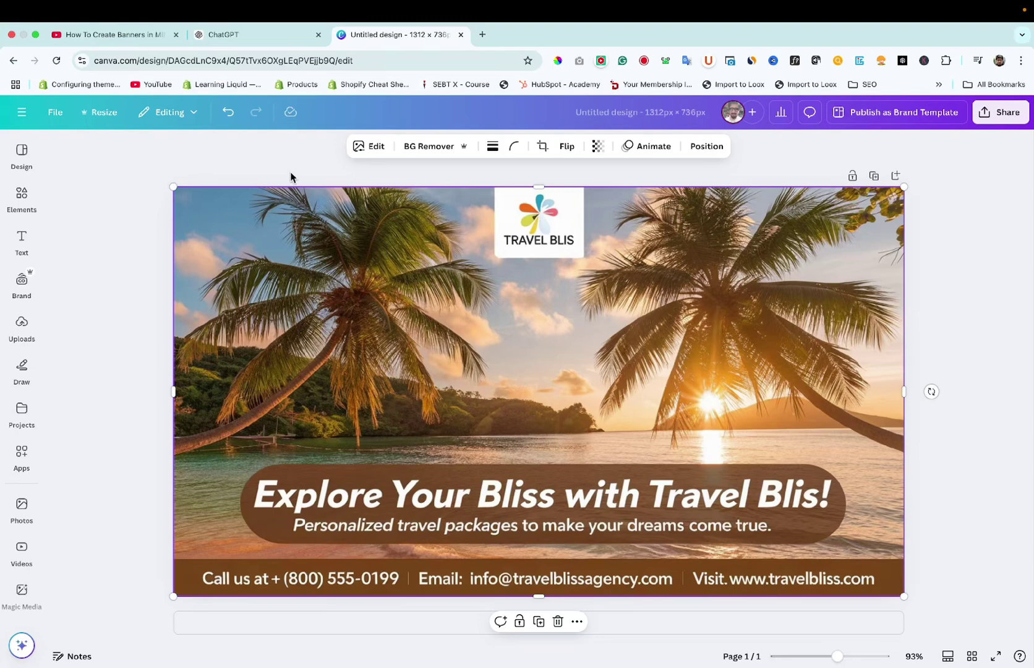
{"action": "left_click", "coordinate": [372, 150]}
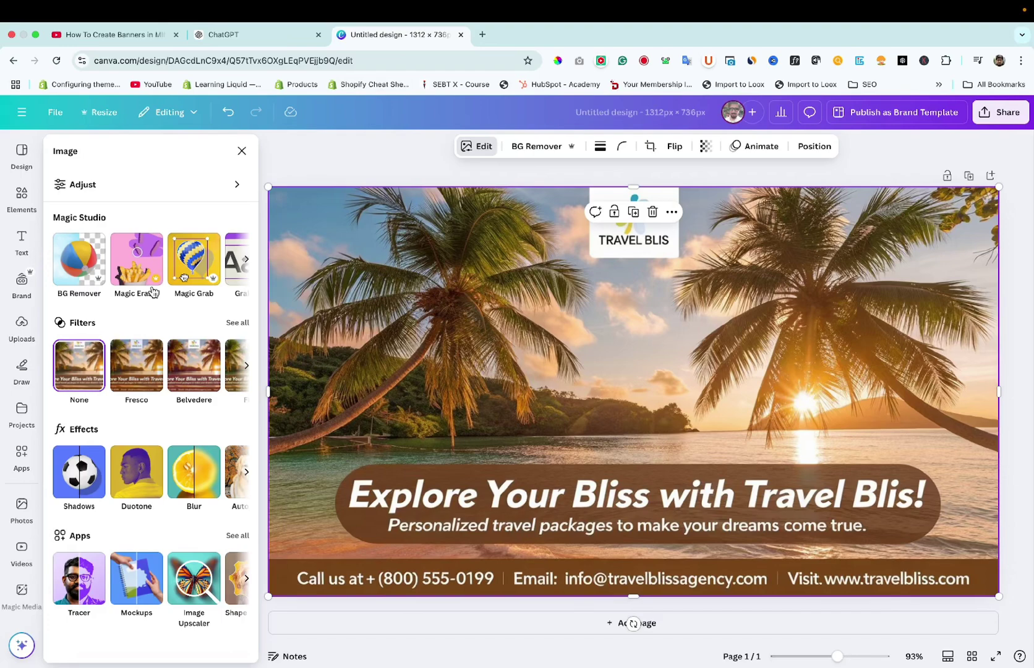
{"action": "left_click", "coordinate": [246, 259]}
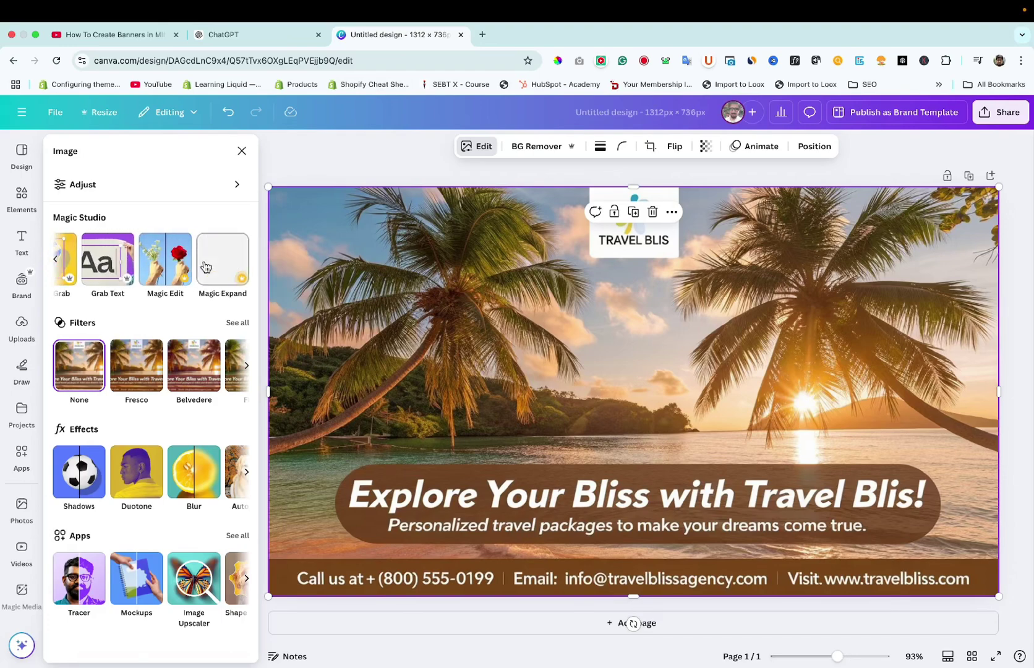
{"action": "left_click", "coordinate": [109, 272]}
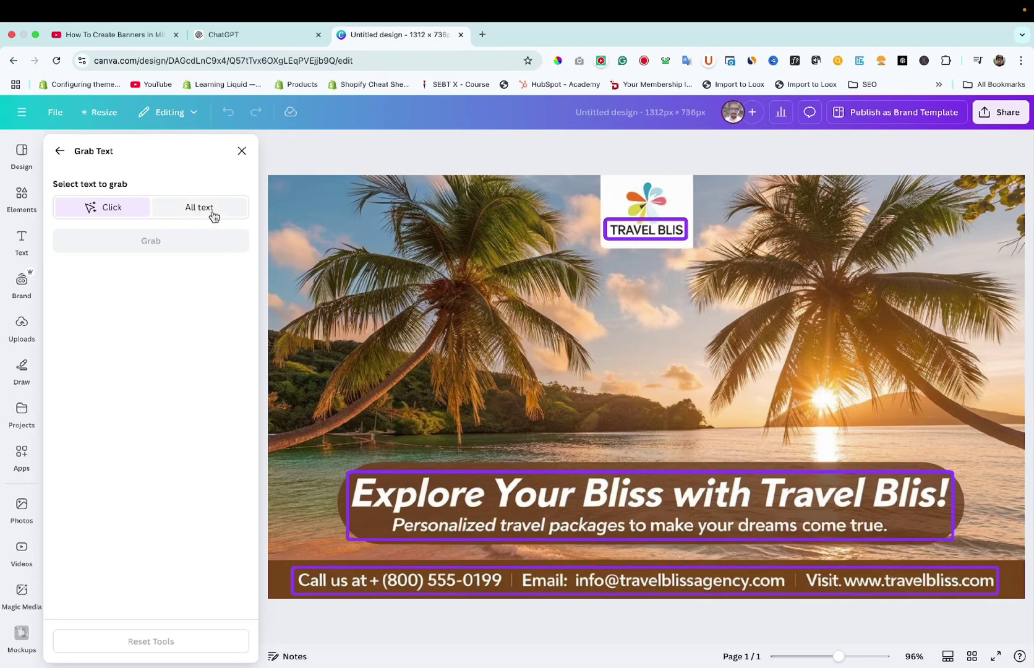
{"action": "left_click", "coordinate": [499, 492]}
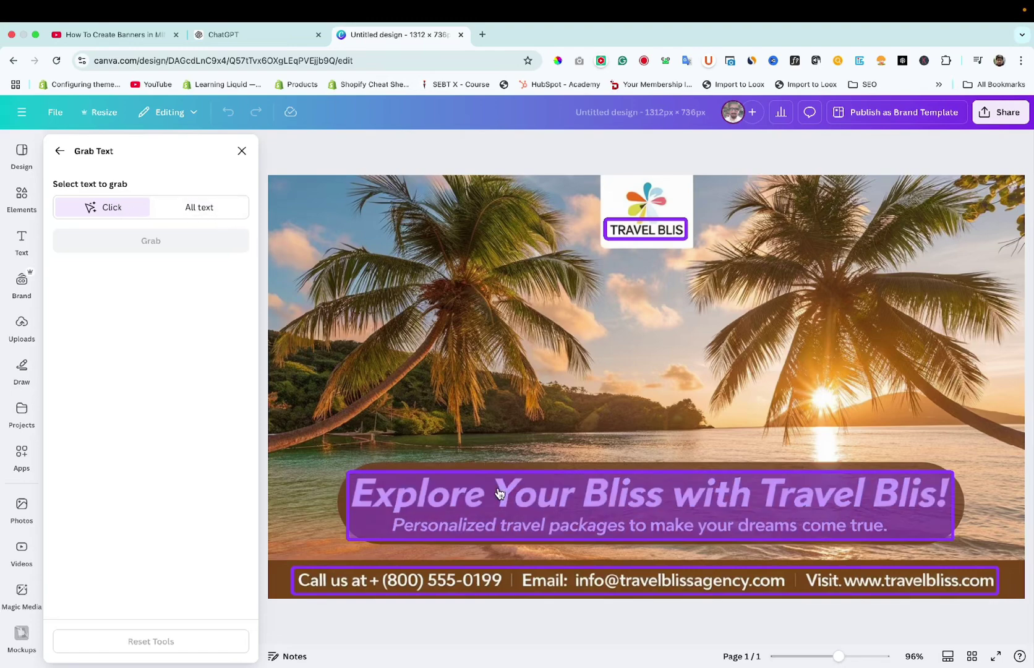
{"action": "left_click", "coordinate": [210, 207]}
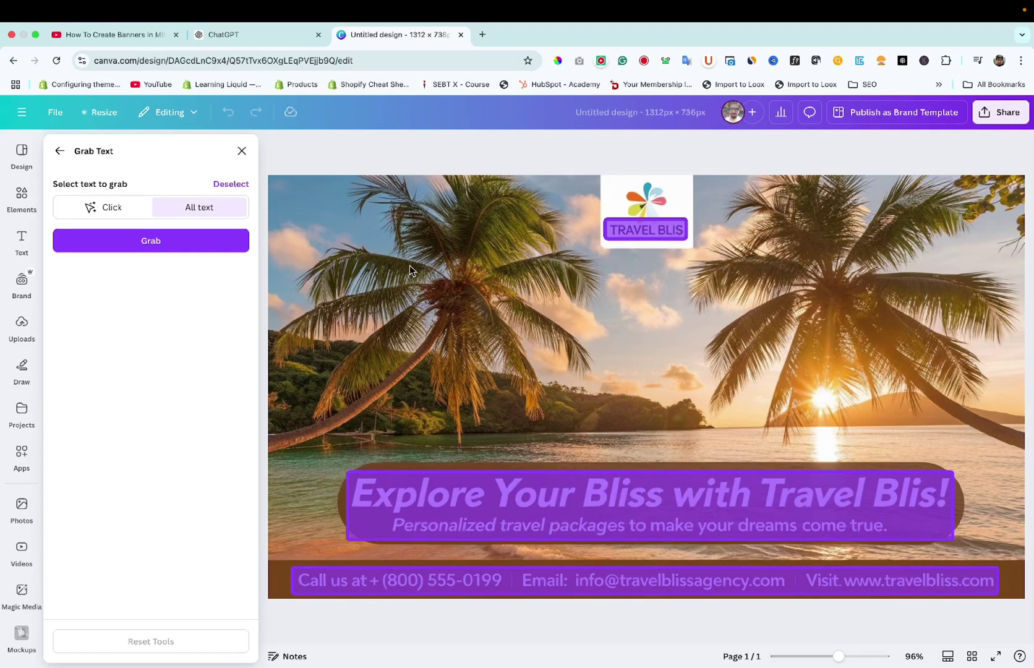
{"action": "left_click", "coordinate": [96, 210]}
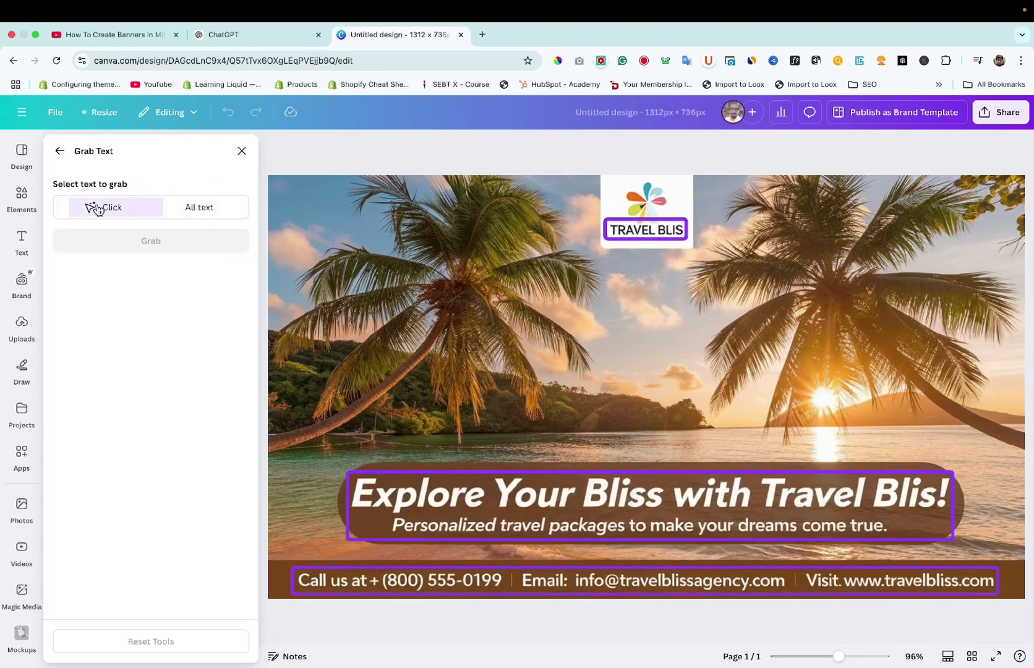
{"action": "left_click", "coordinate": [410, 585]}
{"action": "left_click", "coordinate": [178, 249]}
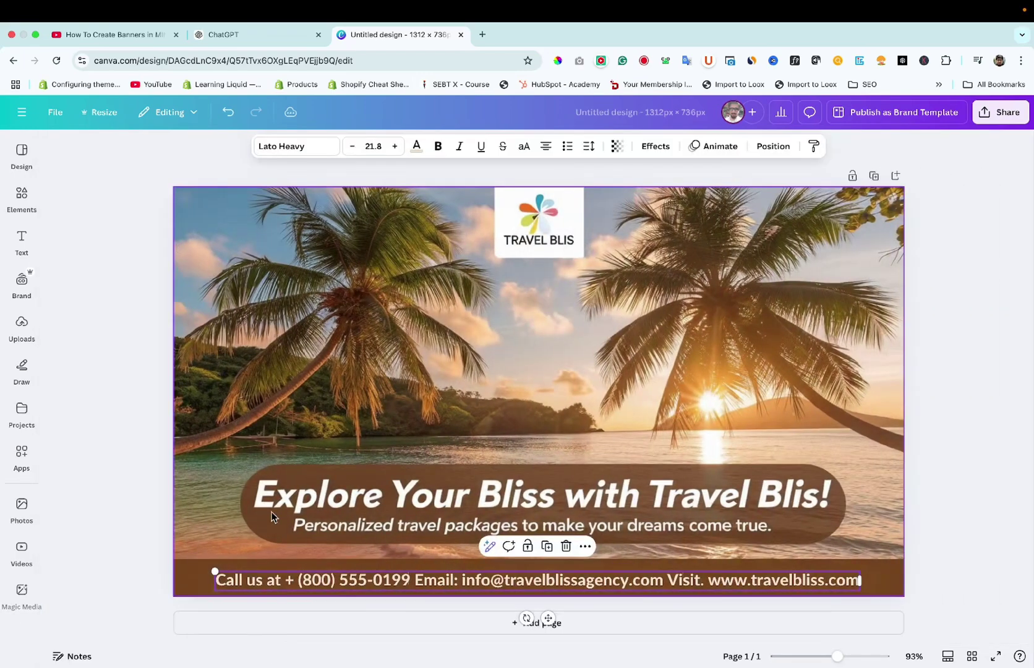
{"action": "triple_click", "coordinate": [390, 577]}
{"action": "left_click", "coordinate": [390, 577]}
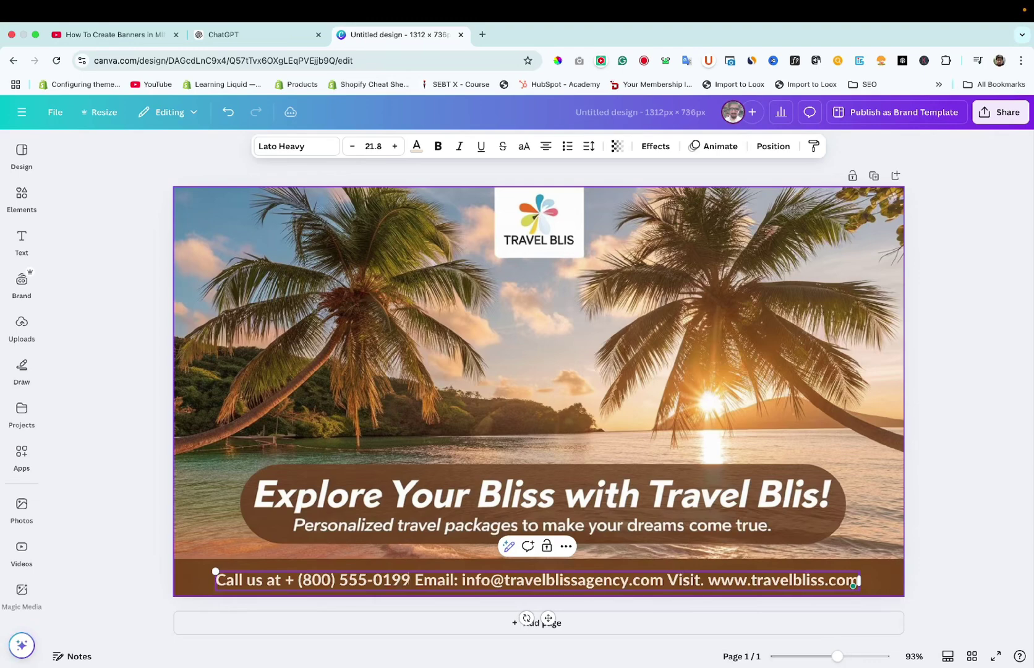
{"action": "key", "text": "BackSpace"}
{"action": "key", "text": "BackSpace"}
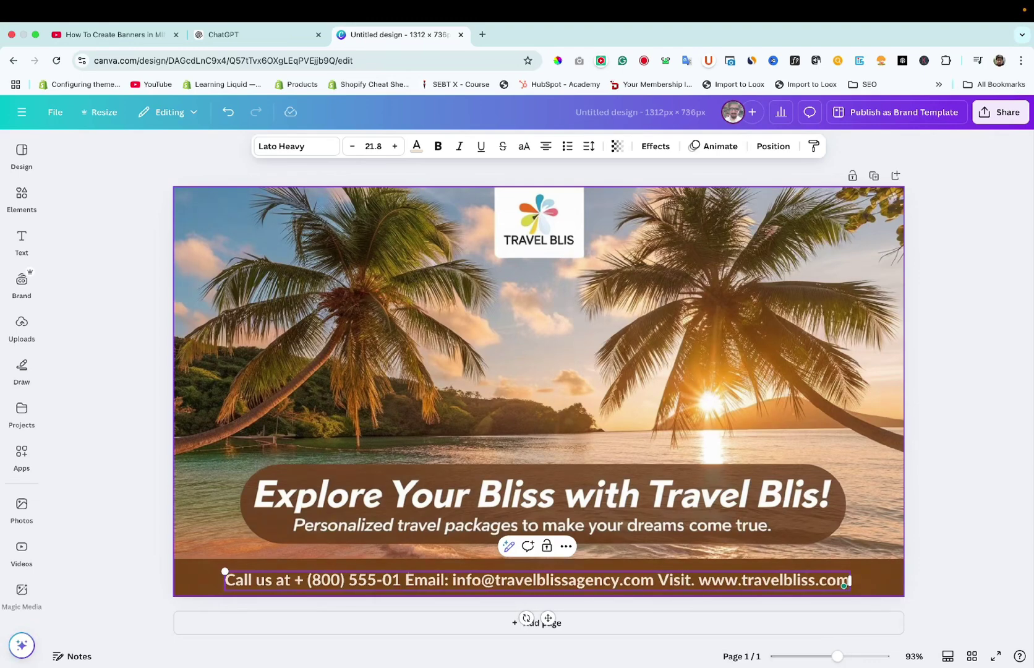
{"action": "type", "text": "78"}
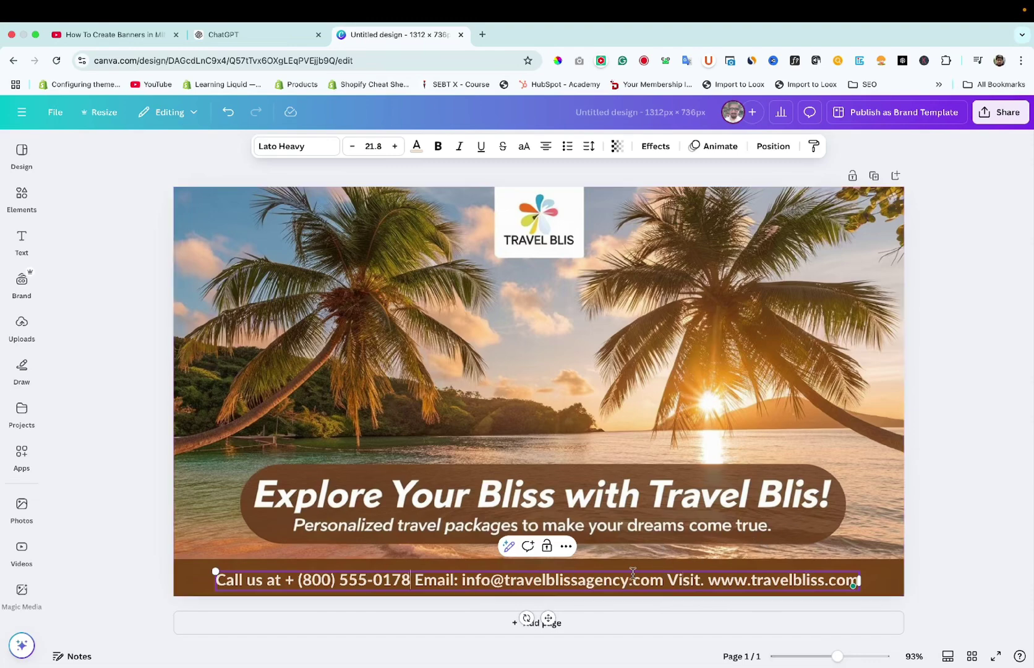
{"action": "key", "text": "Left"}
{"action": "key", "text": "Left"}
{"action": "key", "text": "Left"}
{"action": "key", "text": "Right"}
{"action": "key", "text": "Right"}
{"action": "key", "text": "Right"}
{"action": "key", "text": "Right"}
{"action": "key", "text": "BackSpace"}
{"action": "key", "text": "BackSpace"}
{"action": "key", "text": "BackSpace"}
{"action": "key", "text": "BackSpace"}
{"action": "key", "text": "BackSpace"}
{"action": "key", "text": "BackSpace"}
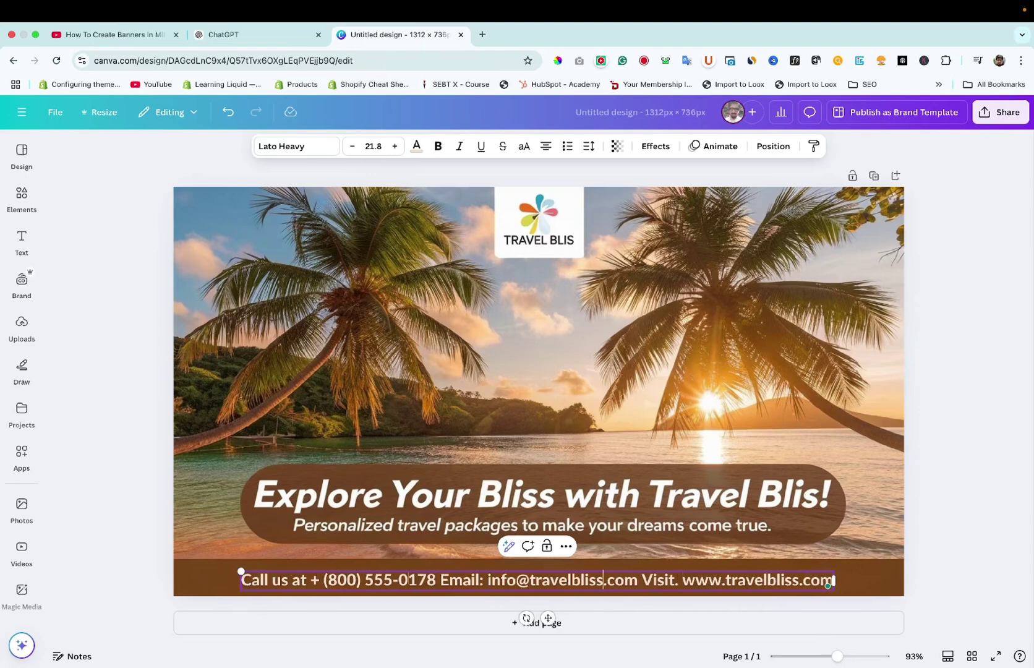
{"action": "type", "text": "dfedfre"}
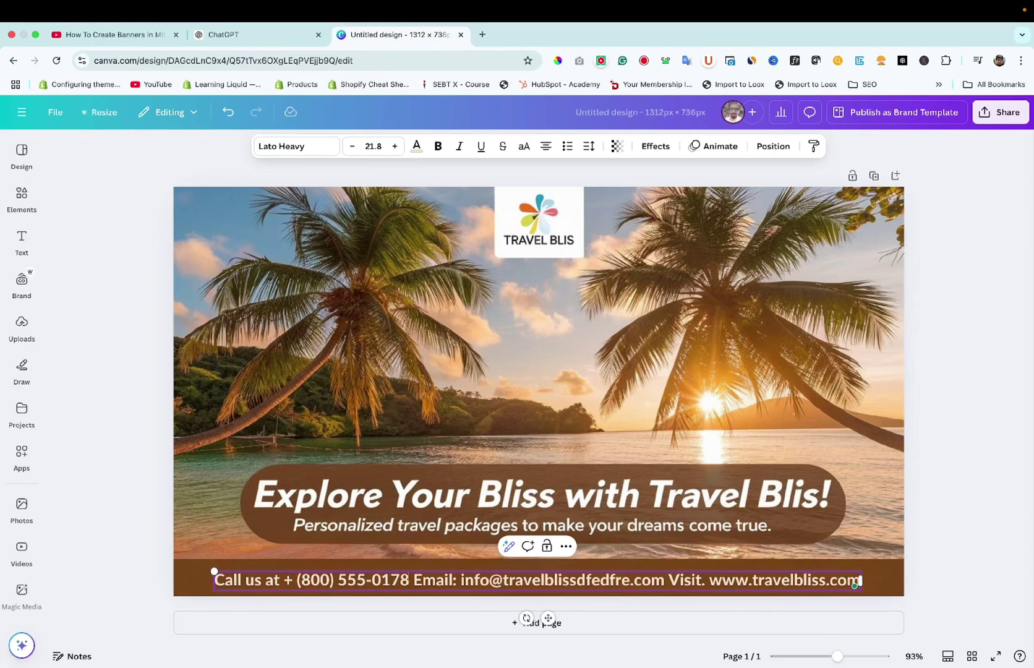
{"action": "key", "text": "Right"}
{"action": "key", "text": "Right"}
{"action": "key", "text": "Right"}
{"action": "key", "text": "Right"}
{"action": "key", "text": "Right"}
{"action": "key", "text": "Right"}
{"action": "key", "text": "BackSpace"}
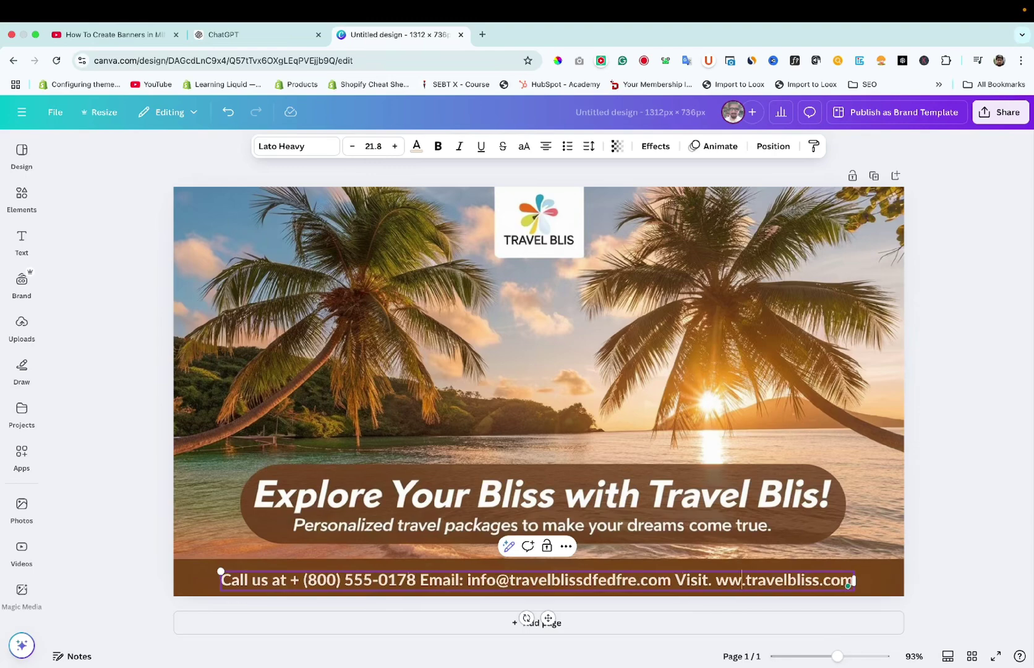
{"action": "type", "text": "w"}
Magic Erase the old Travel Blis logo and its leftover T from the top box.
{"action": "left_click", "coordinate": [528, 502]}
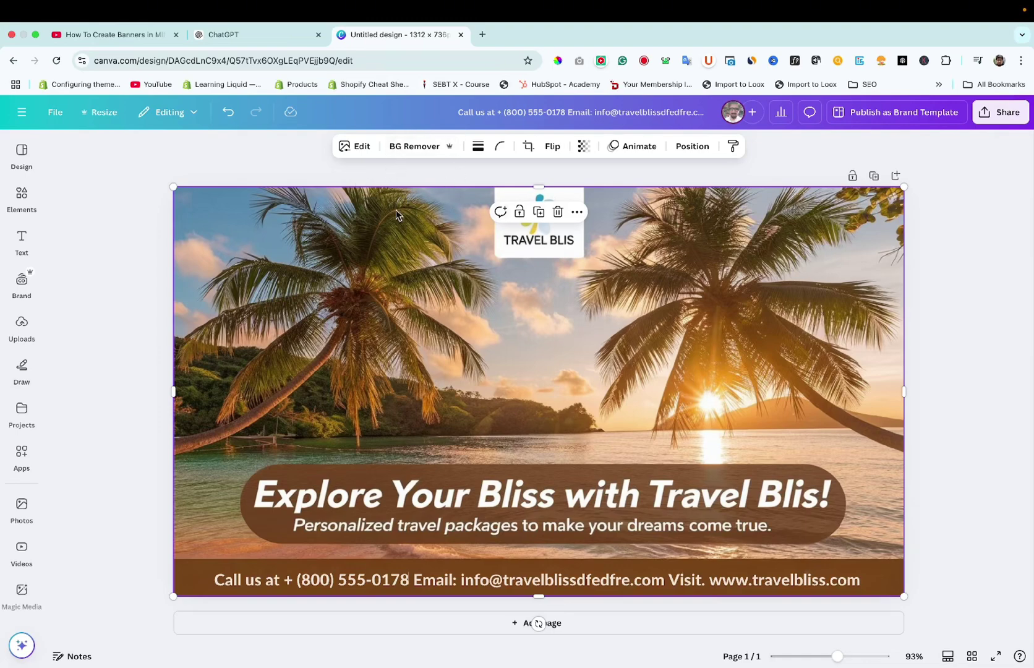
{"action": "left_click", "coordinate": [358, 147]}
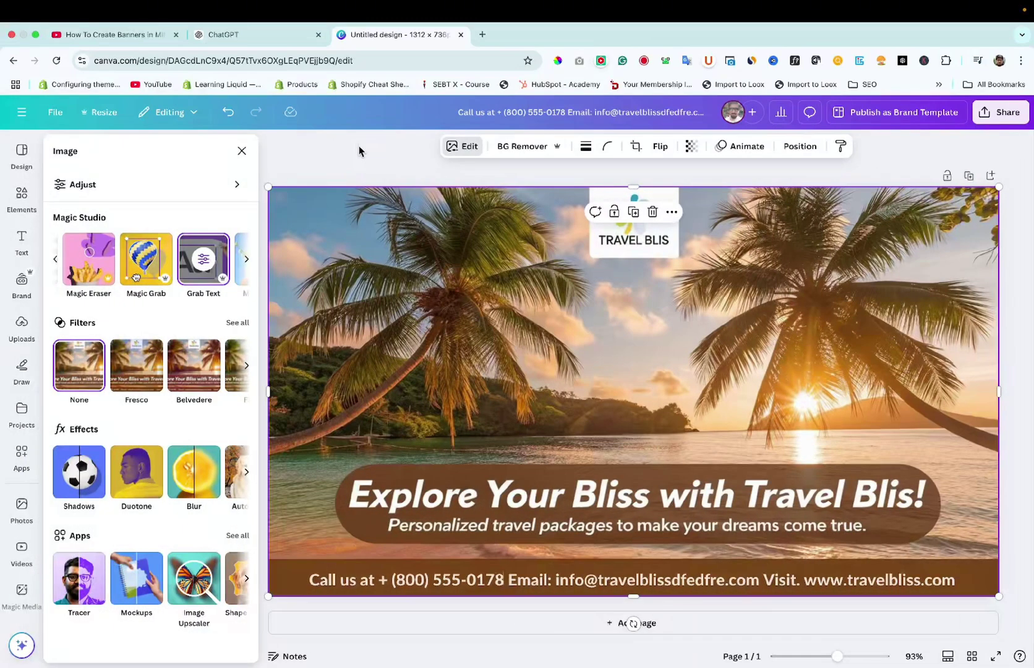
{"action": "left_click", "coordinate": [89, 258]}
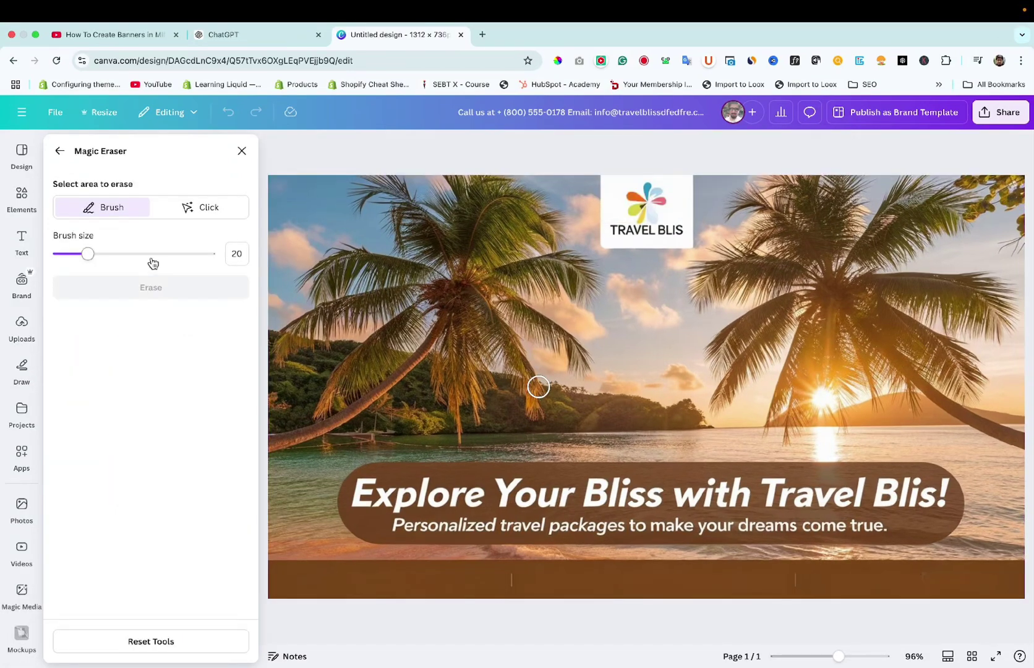
{"action": "left_click_drag", "start_coordinate": [607, 187], "coordinate": [709, 233]}
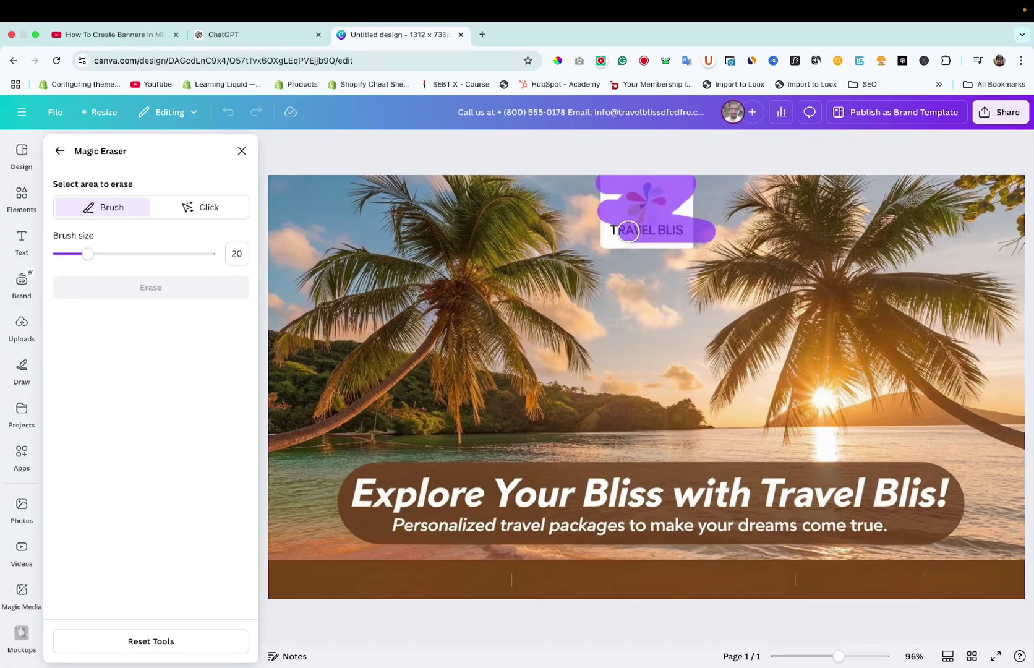
{"action": "left_click", "coordinate": [216, 287]}
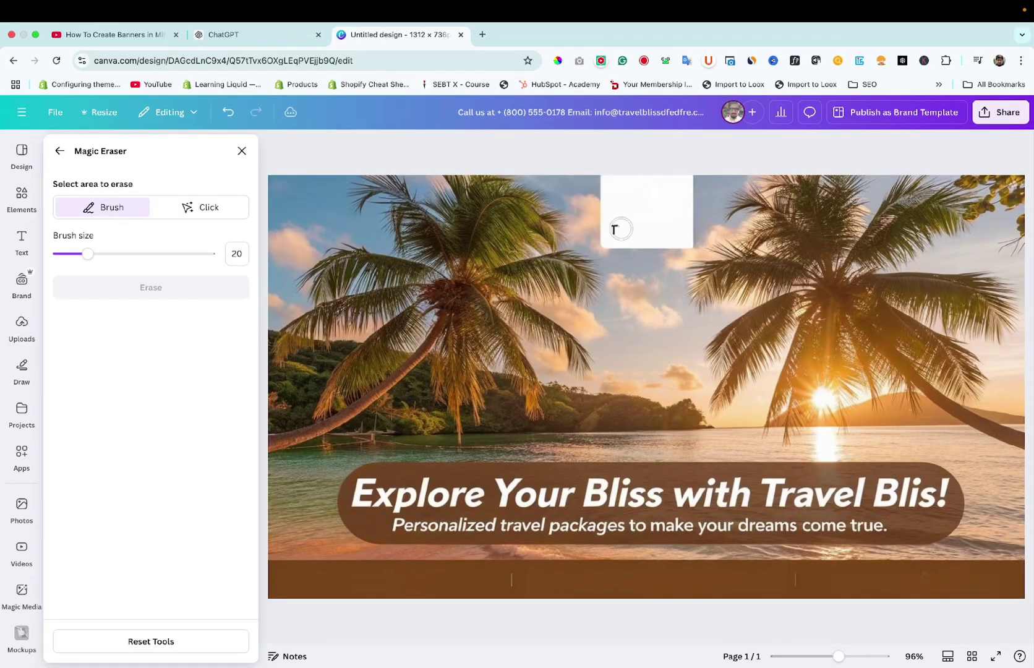
{"action": "left_click_drag", "start_coordinate": [604, 229], "coordinate": [626, 229]}
{"action": "left_click", "coordinate": [129, 279]}
{"action": "type", "text": "logo"}
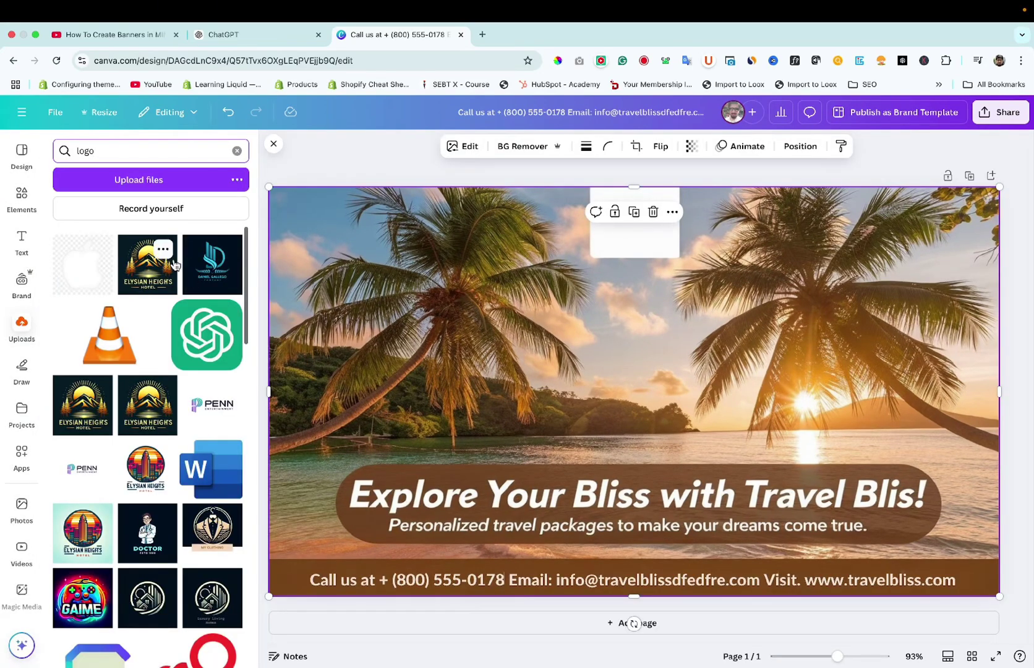
Add the Elysian Heights logo, shrink it to about 116 px, and centre it in the top white box.
{"action": "left_click", "coordinate": [174, 265]}
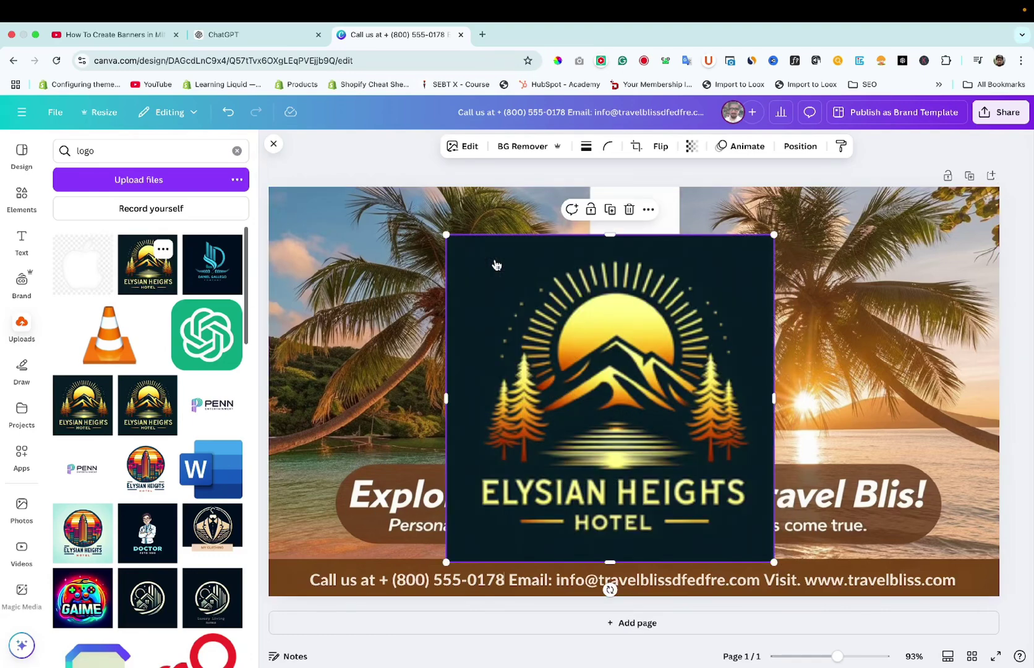
{"action": "left_click_drag", "start_coordinate": [446, 234], "coordinate": [685, 399]}
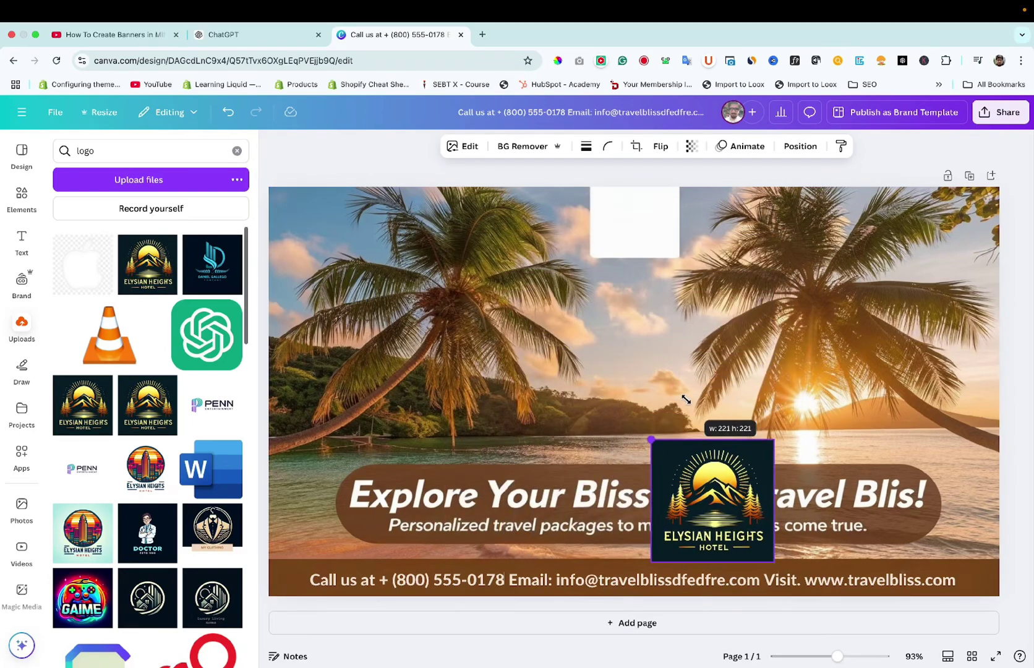
{"action": "left_click_drag", "start_coordinate": [661, 444], "coordinate": [725, 483]}
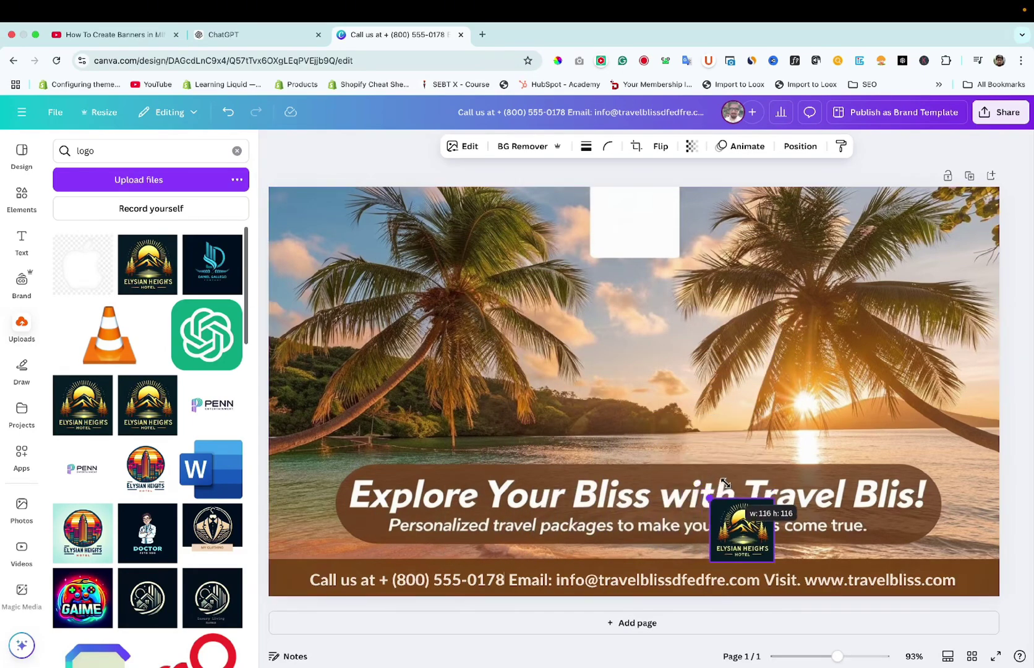
{"action": "mouse_move", "coordinate": [741, 529]}
{"action": "left_mouse_down"}
{"action": "mouse_move", "coordinate": [644, 225]}
{"action": "mouse_move", "coordinate": [646, 242]}
{"action": "mouse_move", "coordinate": [631, 231]}
{"action": "left_mouse_up"}
{"action": "left_click", "coordinate": [776, 235]}
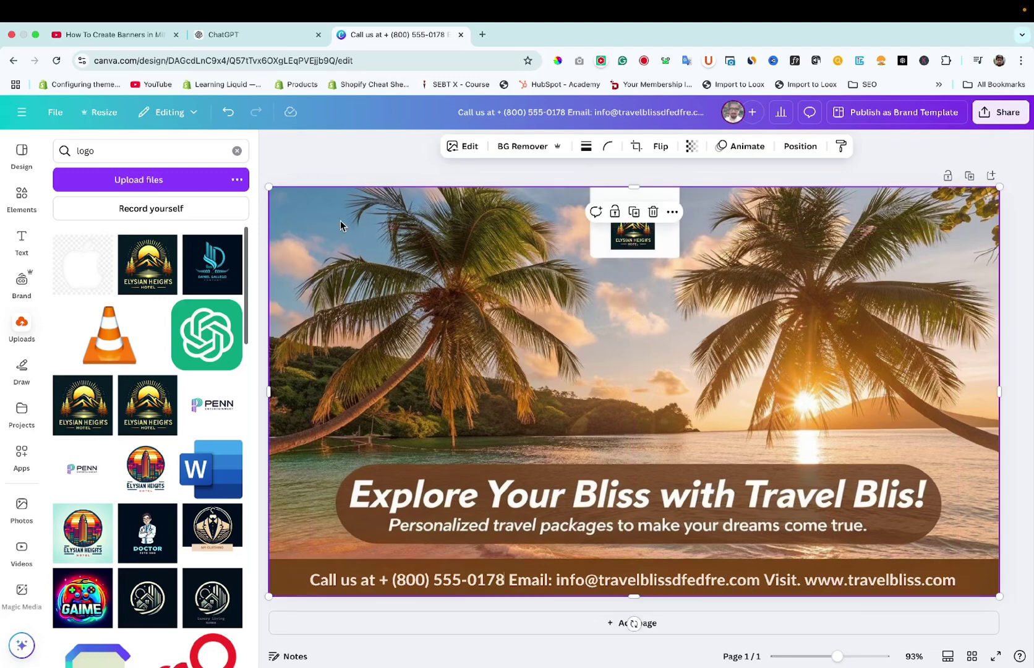
{"action": "left_click", "coordinate": [335, 160]}
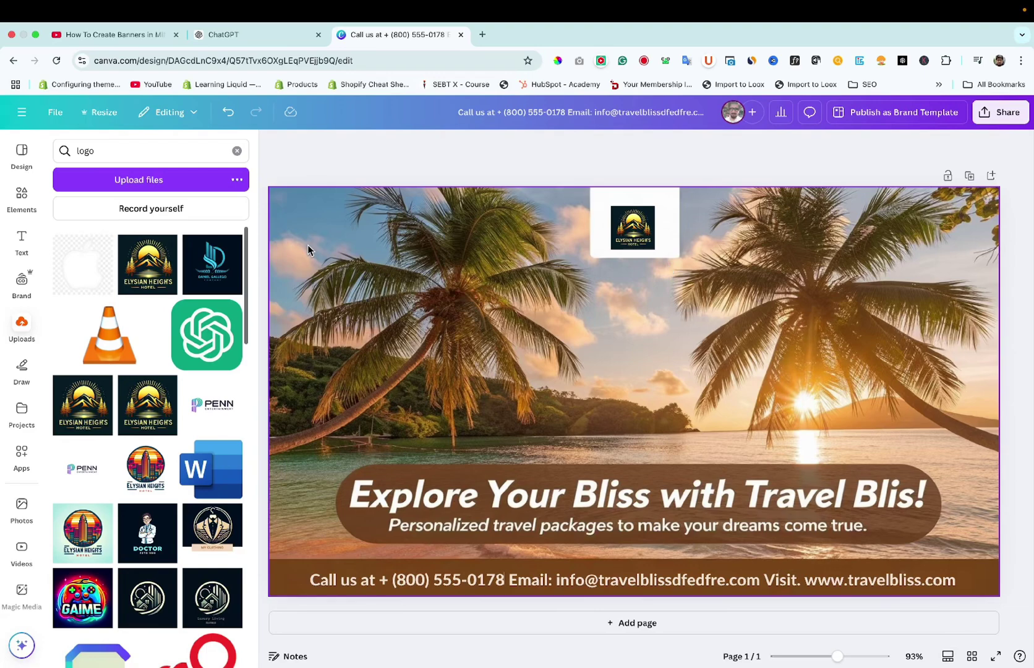
Check the available file types in Canva's download settings, then dismiss them.
{"action": "left_click", "coordinate": [995, 108]}
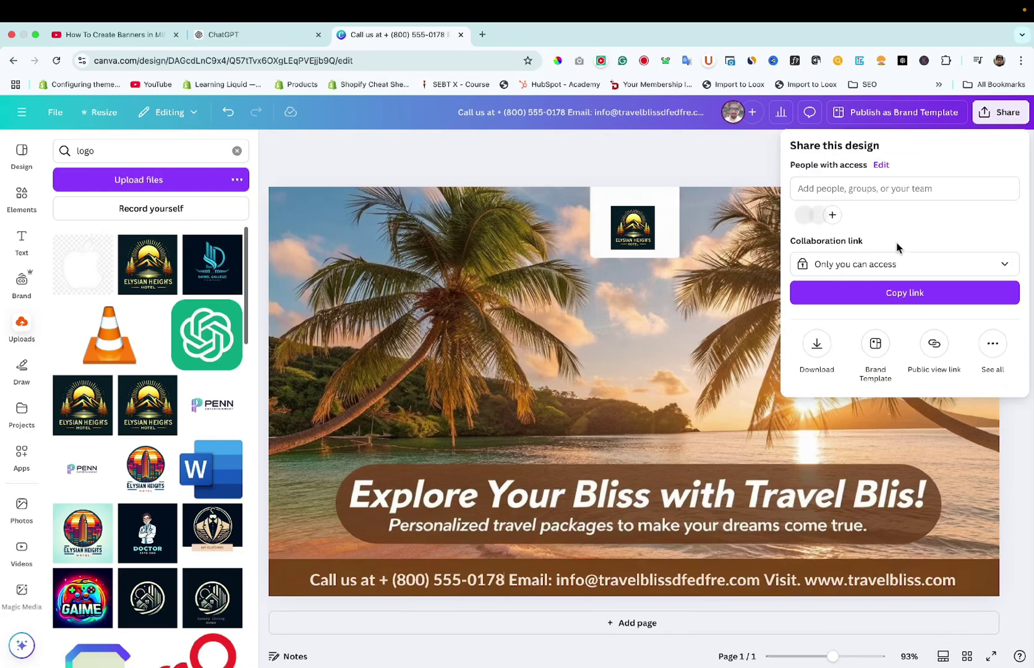
{"action": "left_click", "coordinate": [825, 347]}
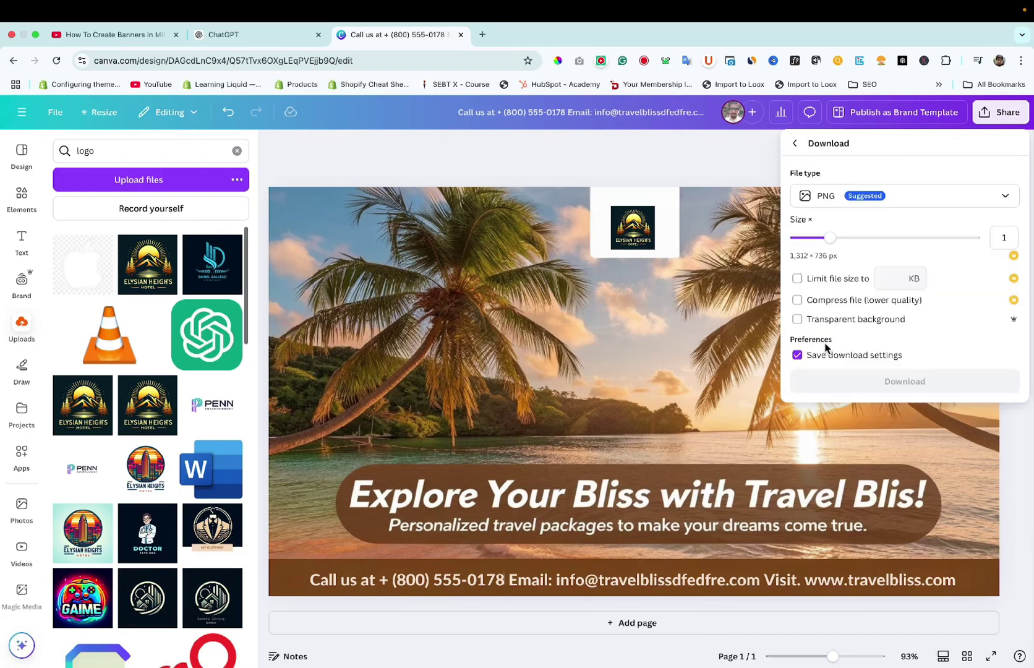
{"action": "left_click", "coordinate": [862, 195]}
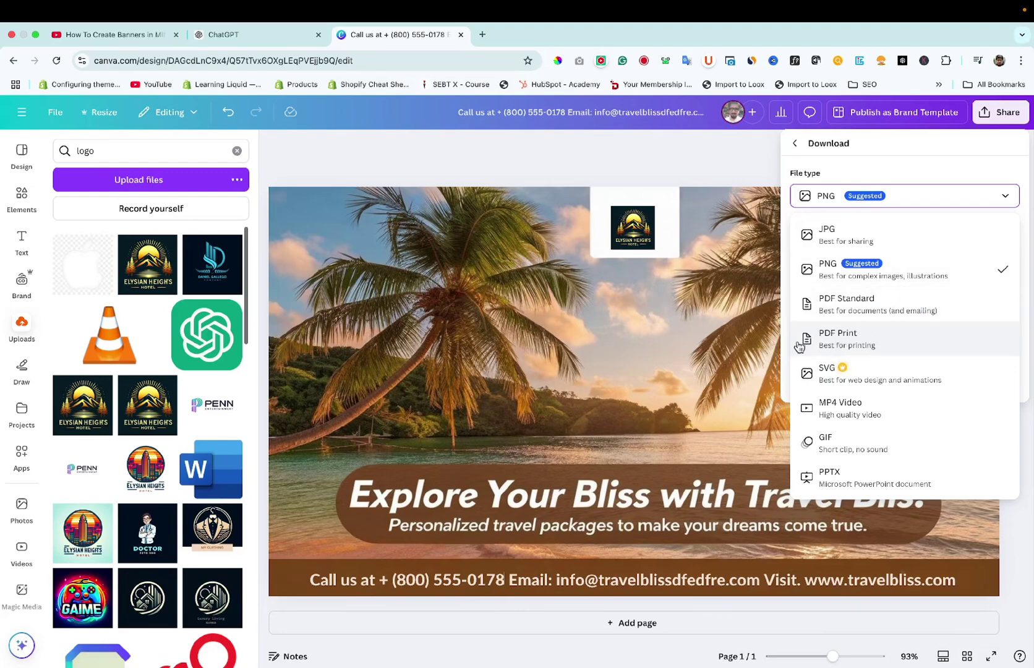
{"action": "left_click", "coordinate": [751, 362]}
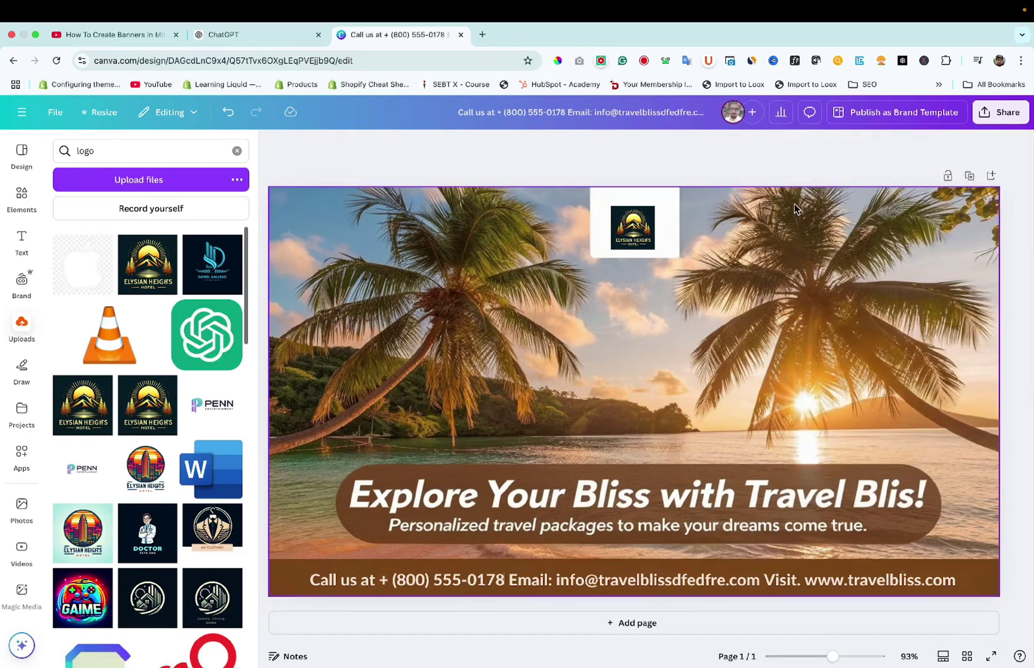
Download the banner as a PNG and reveal it in its folder.
{"action": "left_click", "coordinate": [1006, 118]}
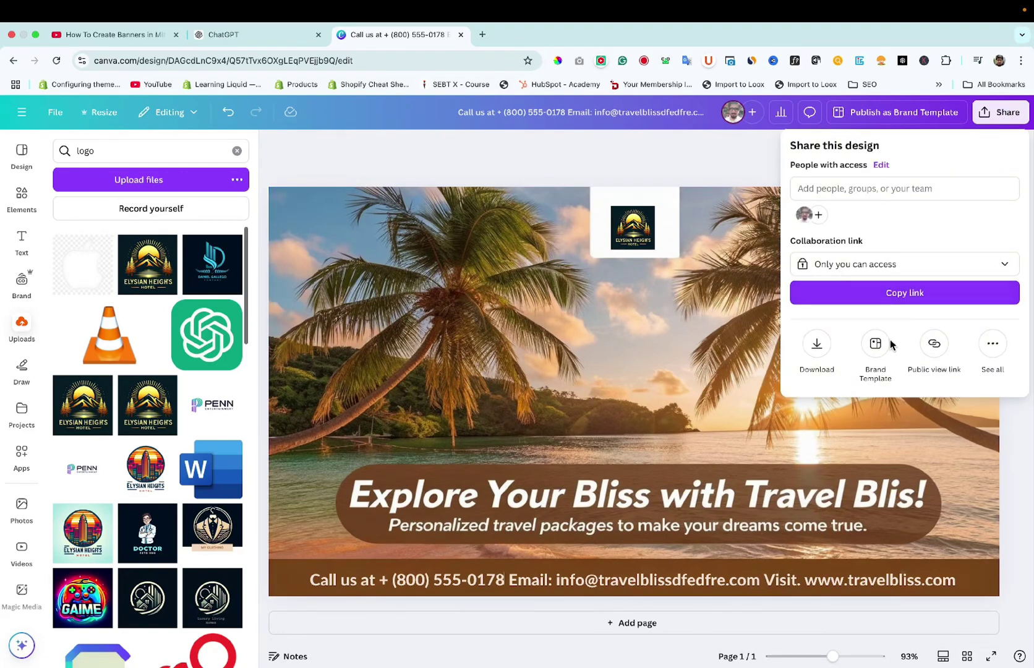
{"action": "left_click", "coordinate": [820, 360]}
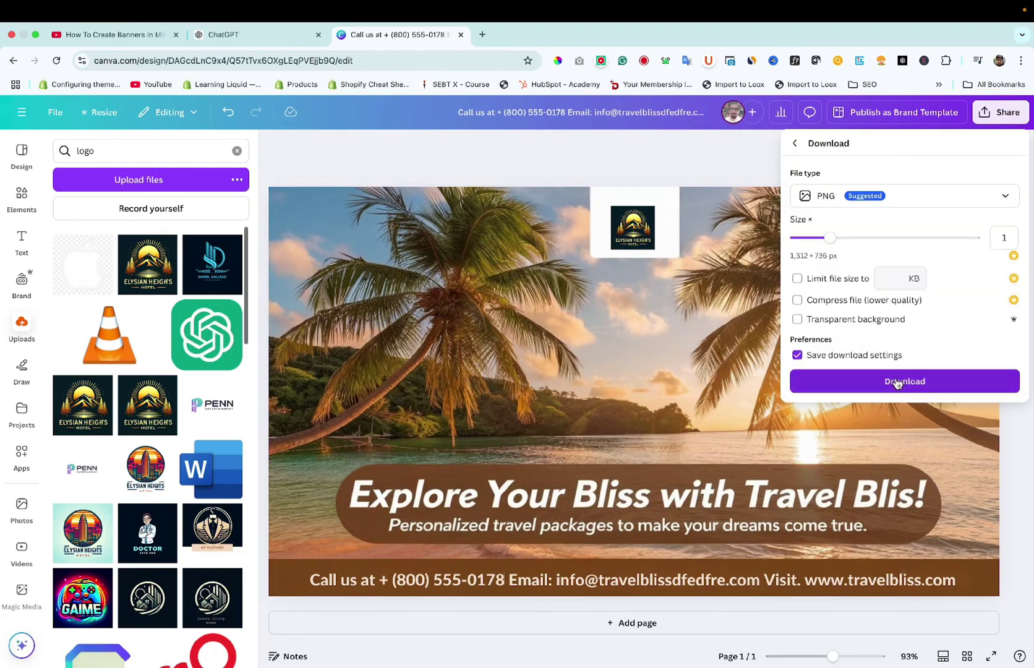
{"action": "left_click", "coordinate": [896, 383]}
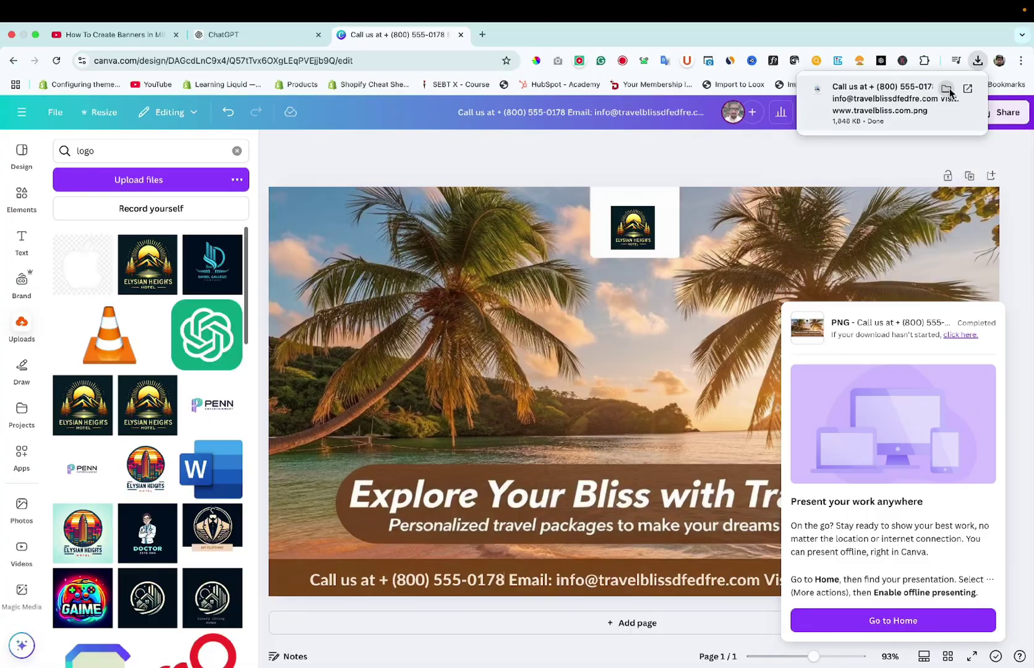
{"action": "left_click", "coordinate": [949, 89]}
Open the downloaded banner PNG from Finder's Downloads folder in Preview.
{"action": "double_click", "coordinate": [733, 415]}
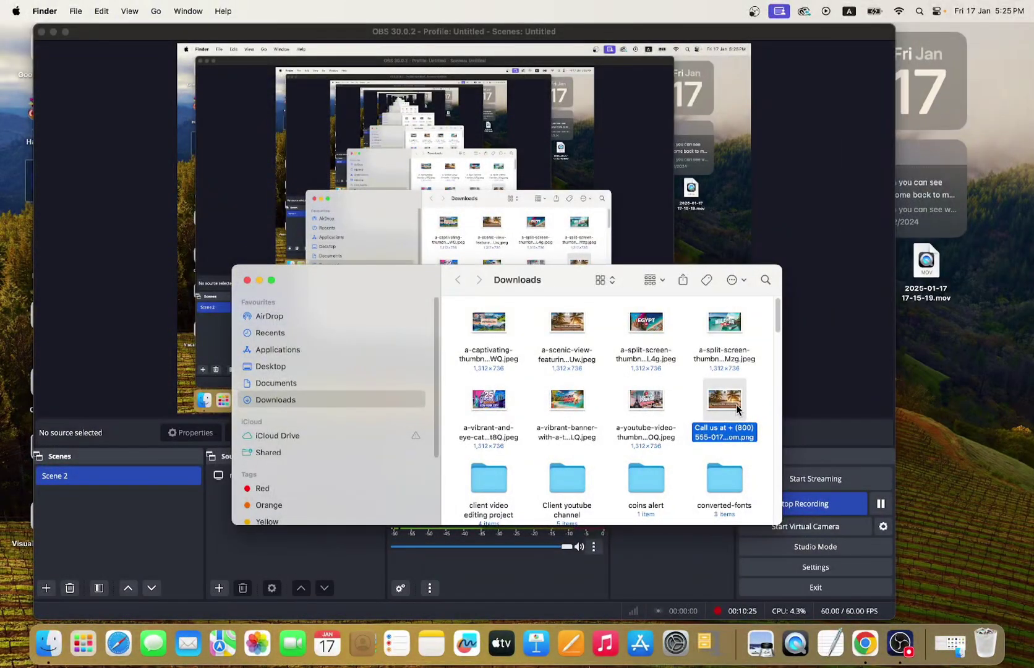